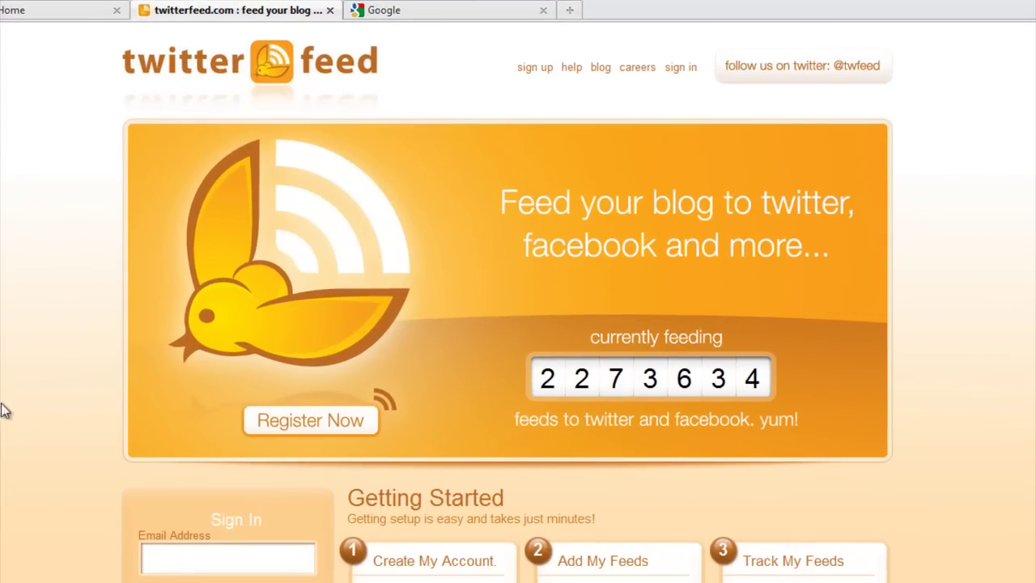
Try to sign in to twitterfeed with the account's e-mail address and password.
{"action": "scroll", "coordinate": [61, 394], "scroll_direction": "down", "scroll_amount": 2}
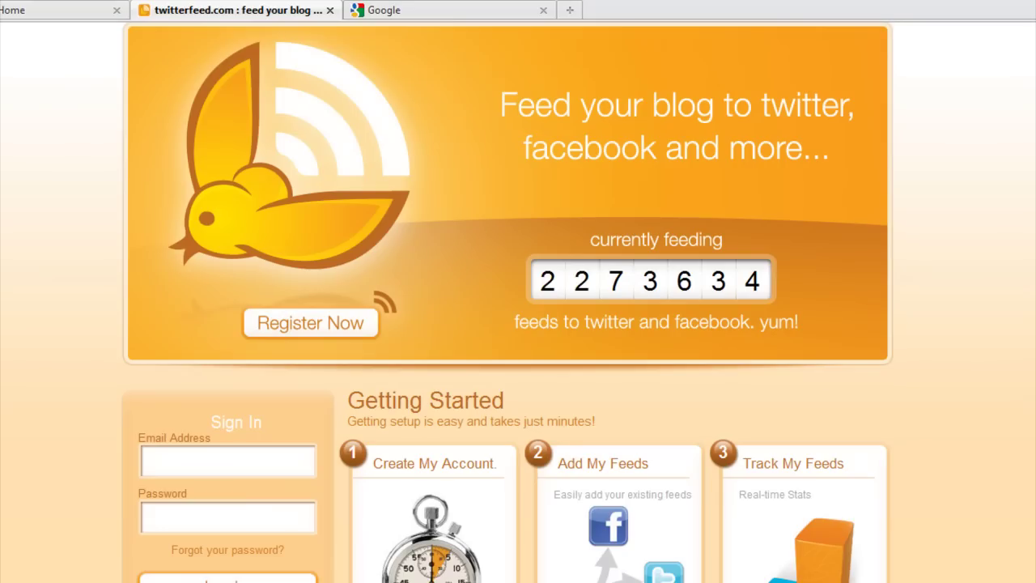
{"action": "left_click", "coordinate": [226, 463]}
{"action": "type", "text": "tonyd"}
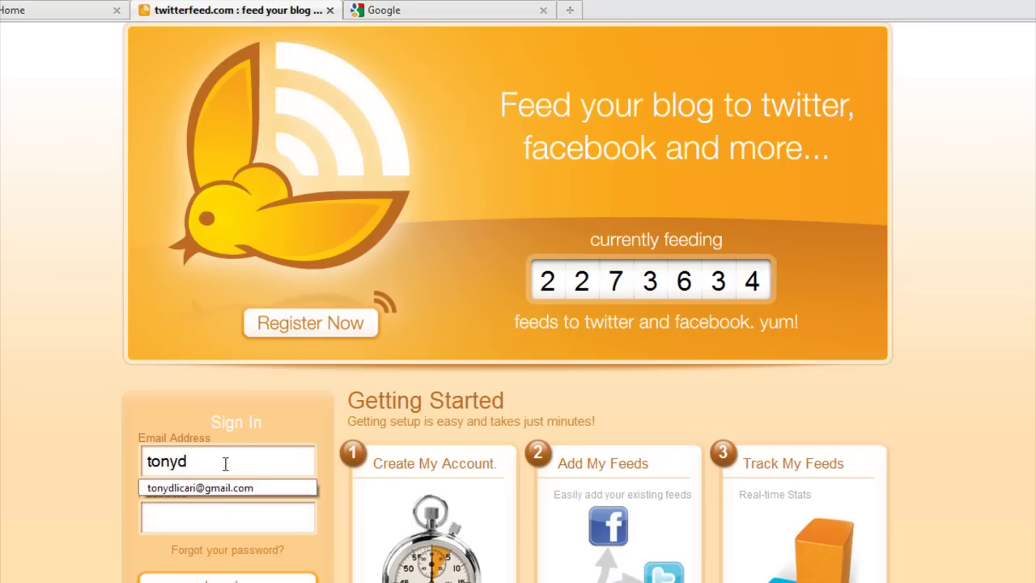
{"action": "key", "text": "Down"}
{"action": "key", "text": "Tab"}
{"action": "type", "text": "•••••"}
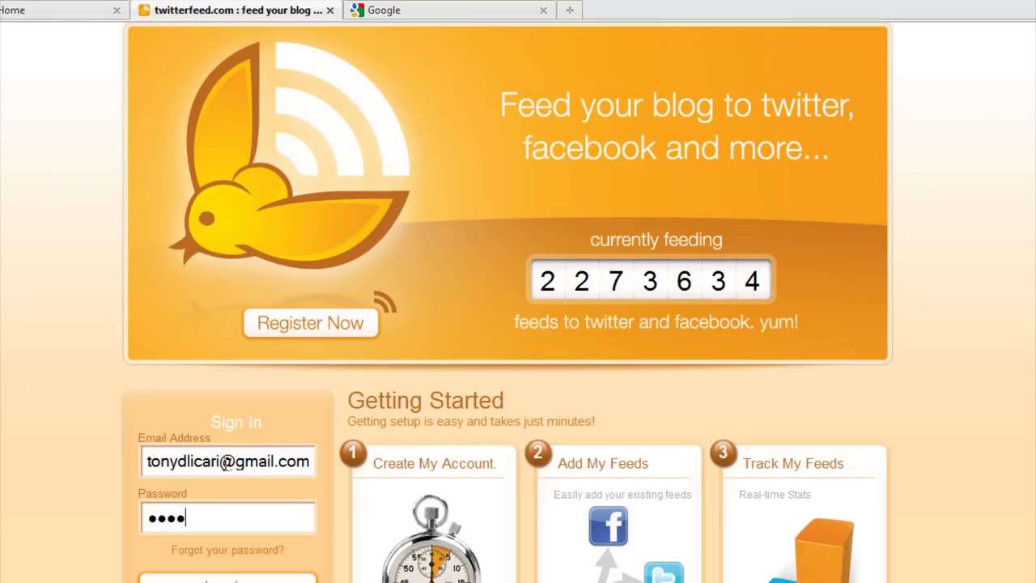
{"action": "type", "text": "•••"}
{"action": "key", "text": "Return"}
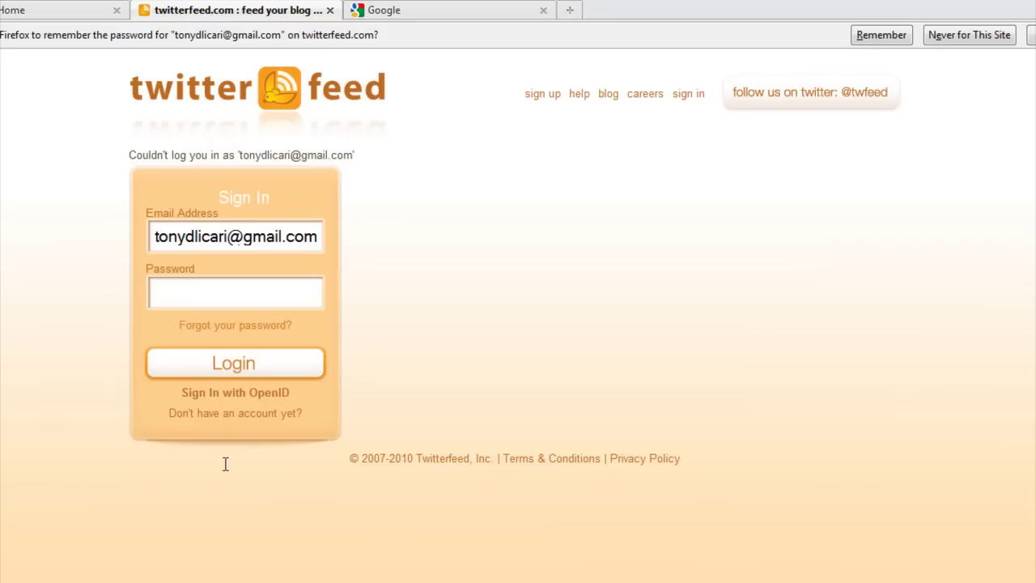
Re-enter the account password and log in.
{"action": "left_click", "coordinate": [199, 292]}
{"action": "type", "text": "••••••••"}
{"action": "key", "text": "Return"}
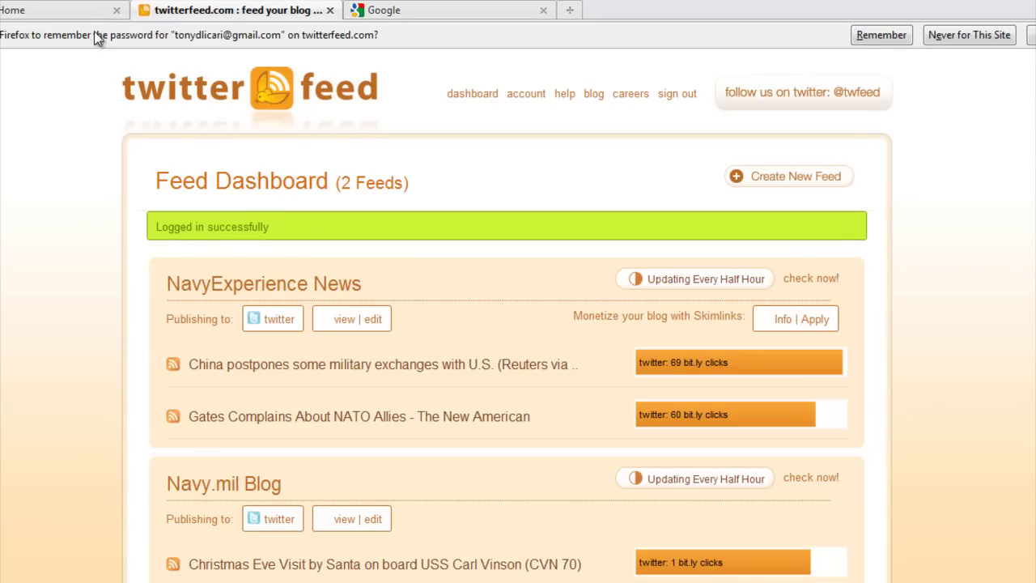
Look at the Twitter account's home page and return to the twitterfeed dashboard.
{"action": "left_click", "coordinate": [28, 14]}
{"action": "left_click", "coordinate": [220, 220]}
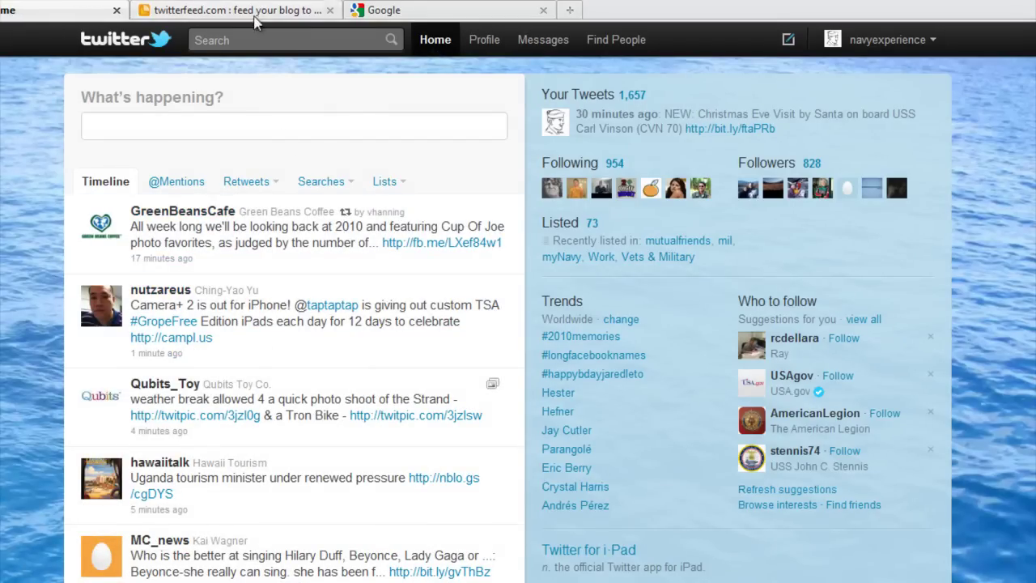
{"action": "left_click", "coordinate": [255, 16]}
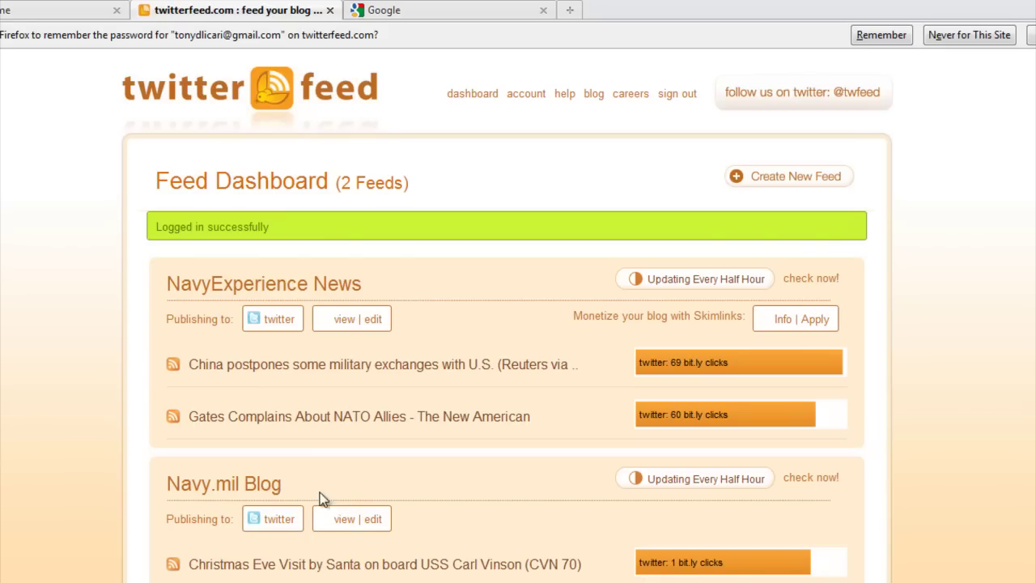
Look through the posts published by the NavyExperience News feed and return to the feed dashboard.
{"action": "left_click", "coordinate": [344, 321]}
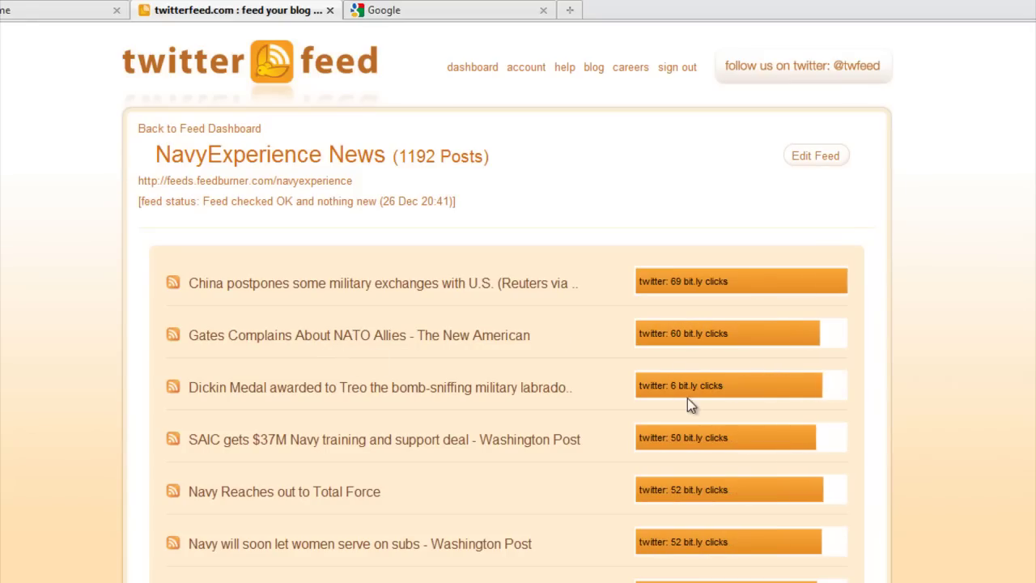
{"action": "scroll", "coordinate": [340, 439], "scroll_direction": "down", "scroll_amount": 3}
{"action": "scroll", "coordinate": [338, 443], "scroll_direction": "up", "scroll_amount": 1}
{"action": "scroll", "coordinate": [338, 444], "scroll_direction": "up", "scroll_amount": 2}
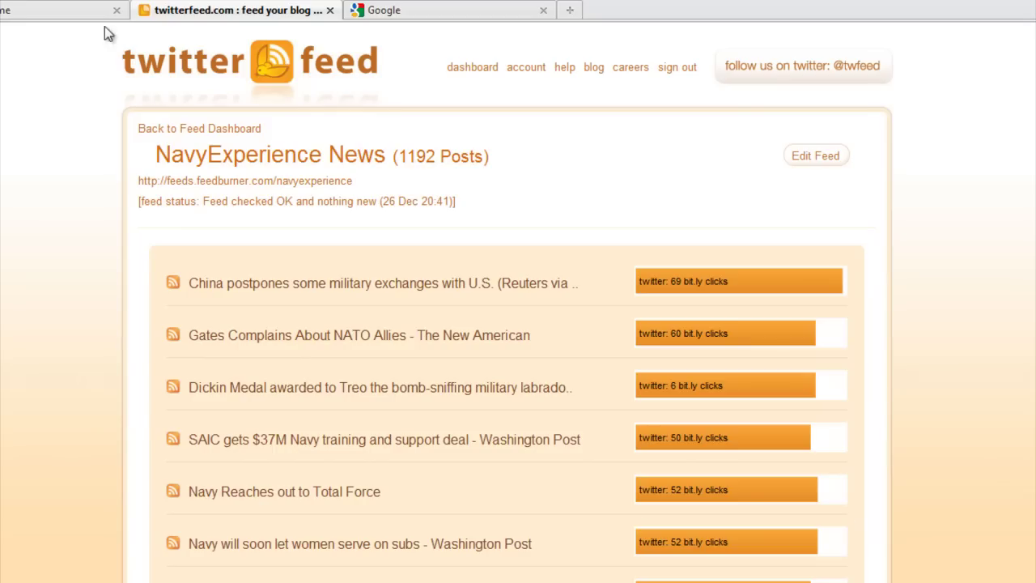
{"action": "key", "text": "alt+Left"}
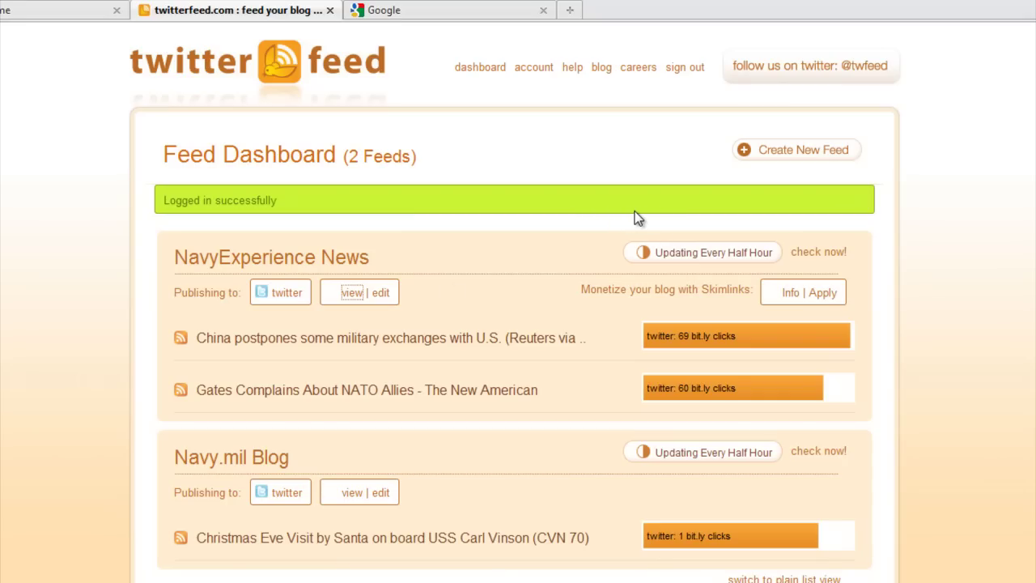
Create a new feed and name it "Google Navy Videos".
{"action": "left_click", "coordinate": [769, 153]}
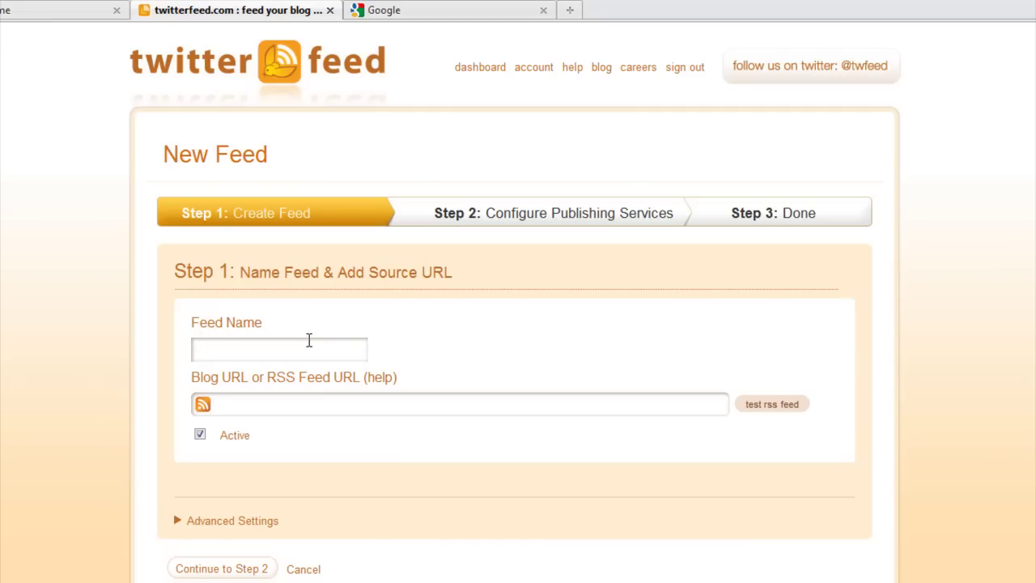
{"action": "type", "text": "Google Navy Viud"}
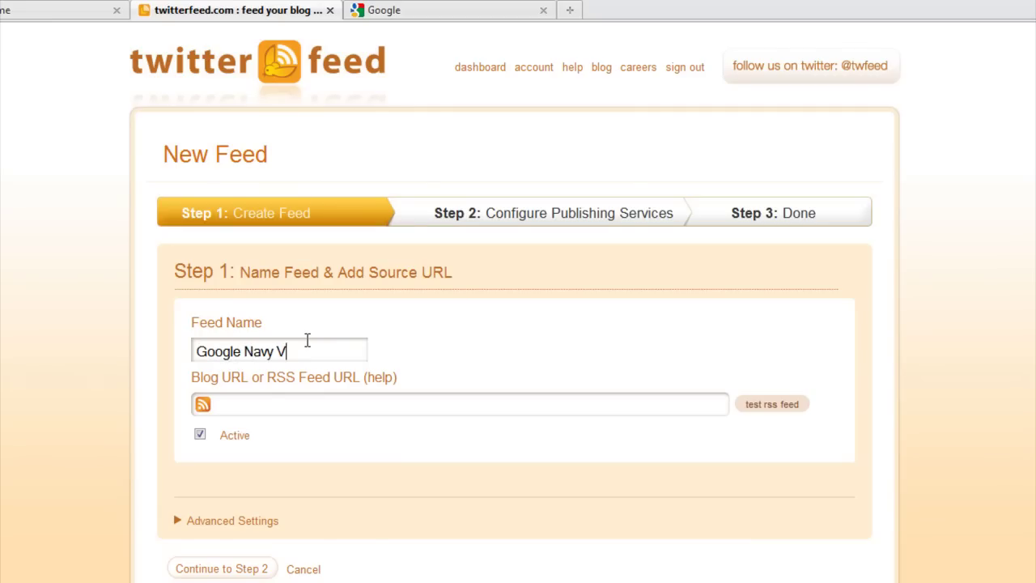
{"action": "key", "text": "BackSpace"}
{"action": "key", "text": "BackSpace"}
{"action": "type", "text": "deos"}
Search Google for "navy" and narrow the results to videos.
{"action": "left_click", "coordinate": [430, 14]}
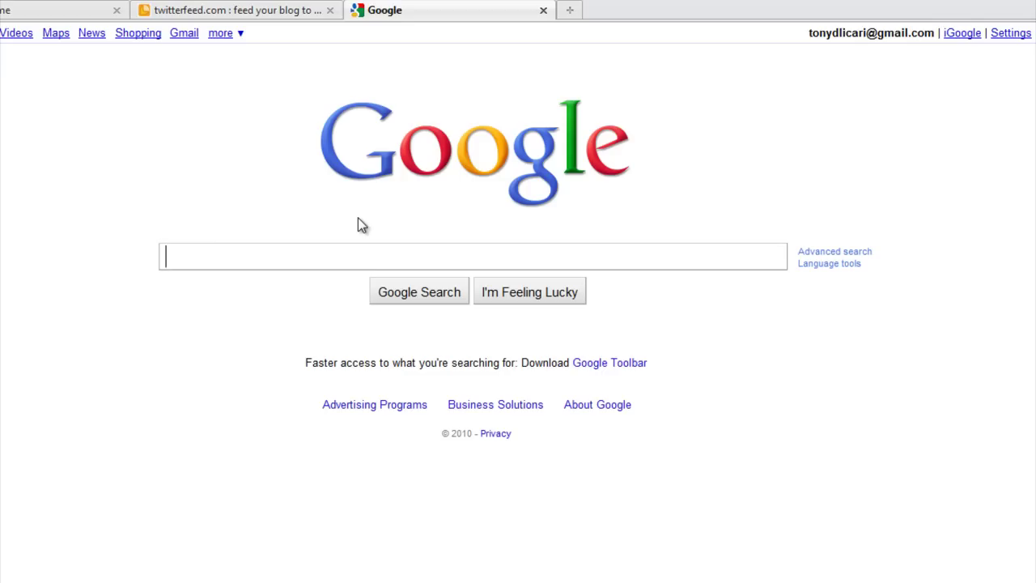
{"action": "type", "text": "navy"}
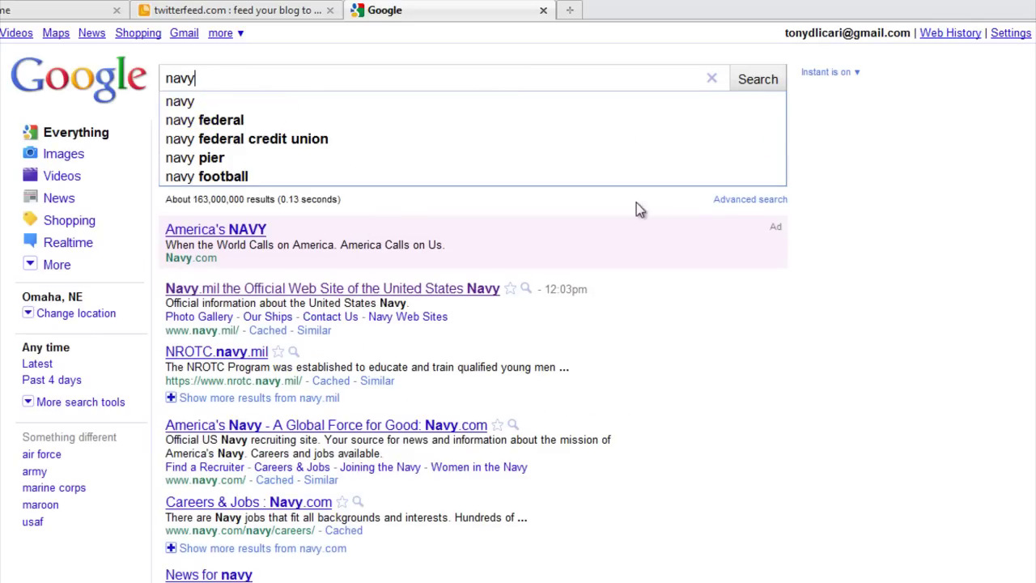
{"action": "left_click", "coordinate": [750, 86]}
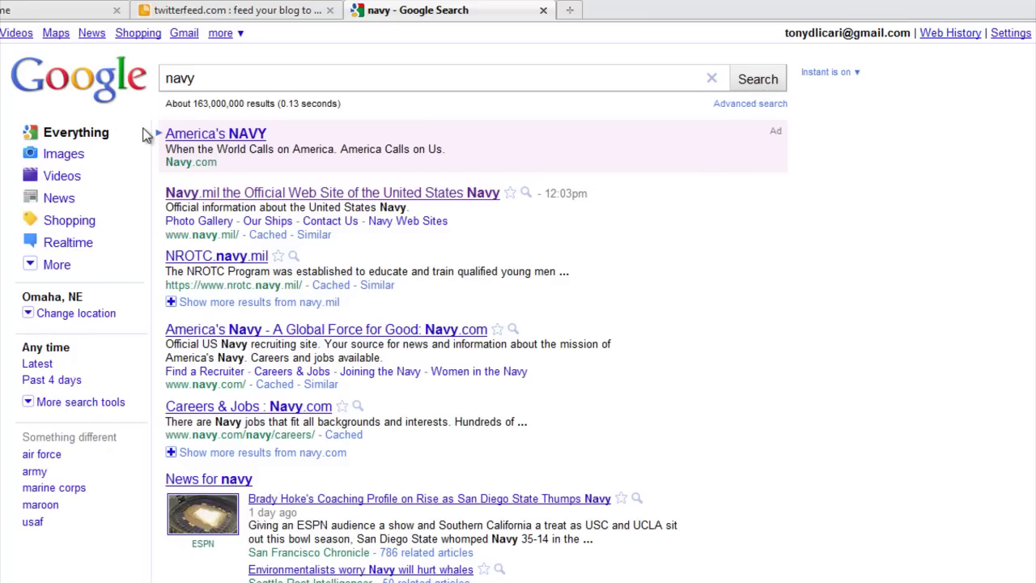
{"action": "left_click", "coordinate": [56, 264]}
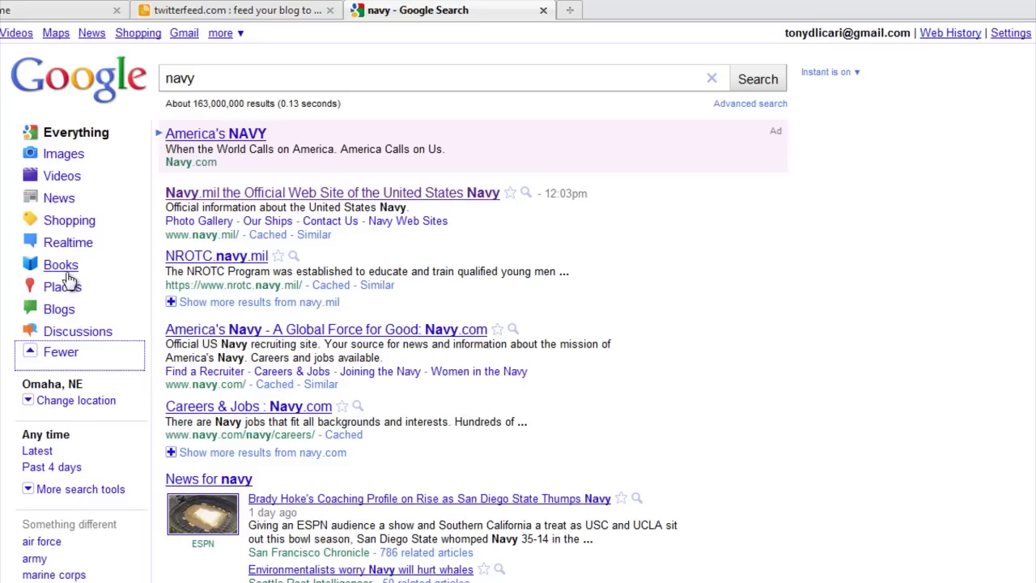
{"action": "left_click", "coordinate": [69, 181]}
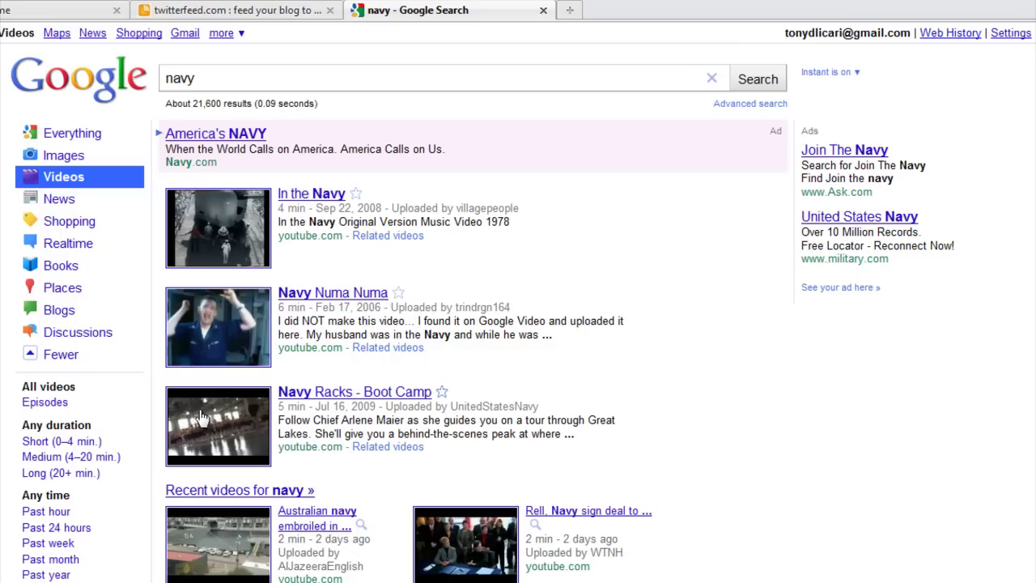
Sort the navy video results by date and look through the results and filter options.
{"action": "scroll", "coordinate": [197, 417], "scroll_direction": "down", "scroll_amount": 1}
{"action": "scroll", "coordinate": [197, 418], "scroll_direction": "down", "scroll_amount": 1}
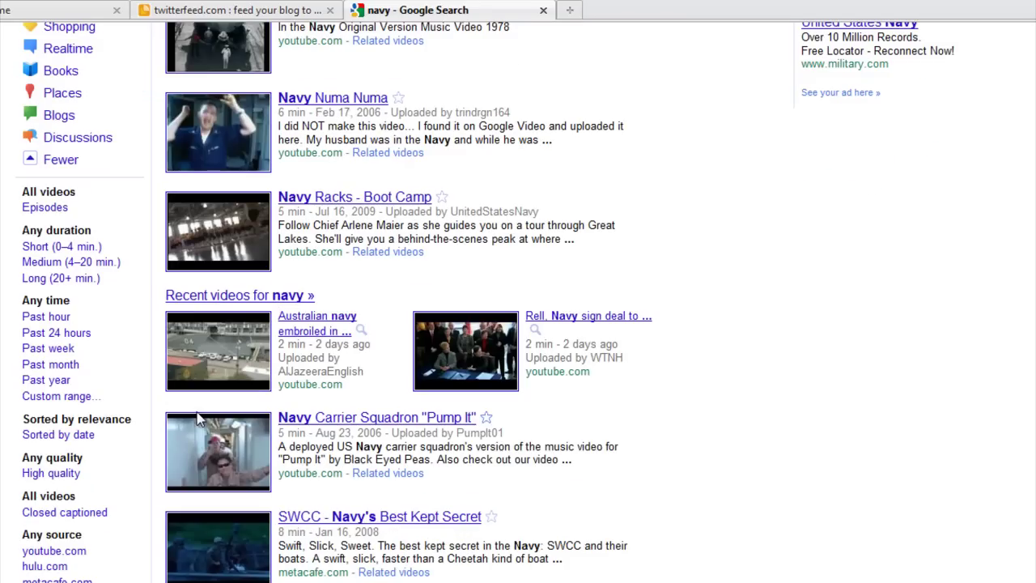
{"action": "left_click", "coordinate": [79, 437]}
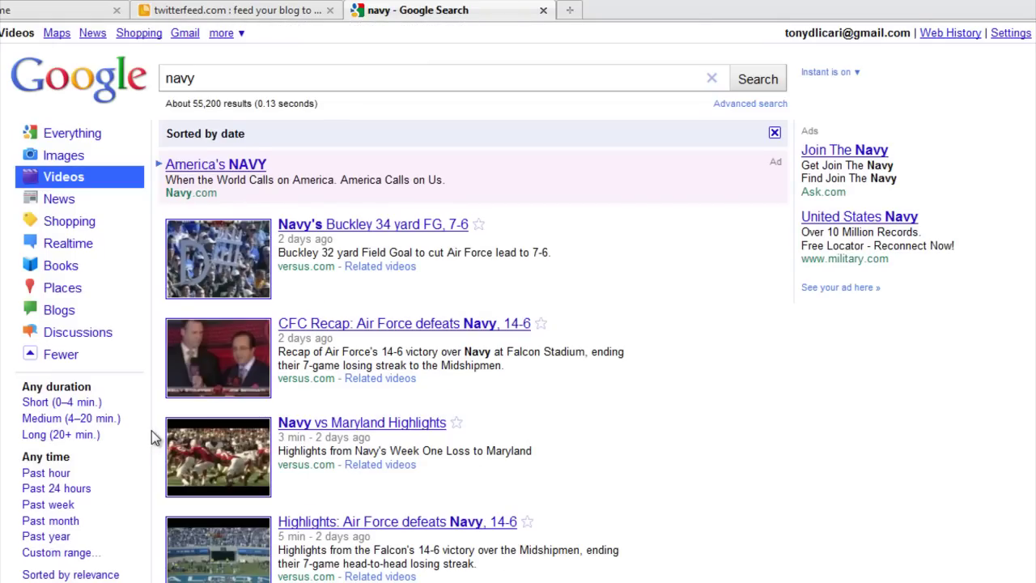
{"action": "scroll", "coordinate": [152, 431], "scroll_direction": "down", "scroll_amount": 1}
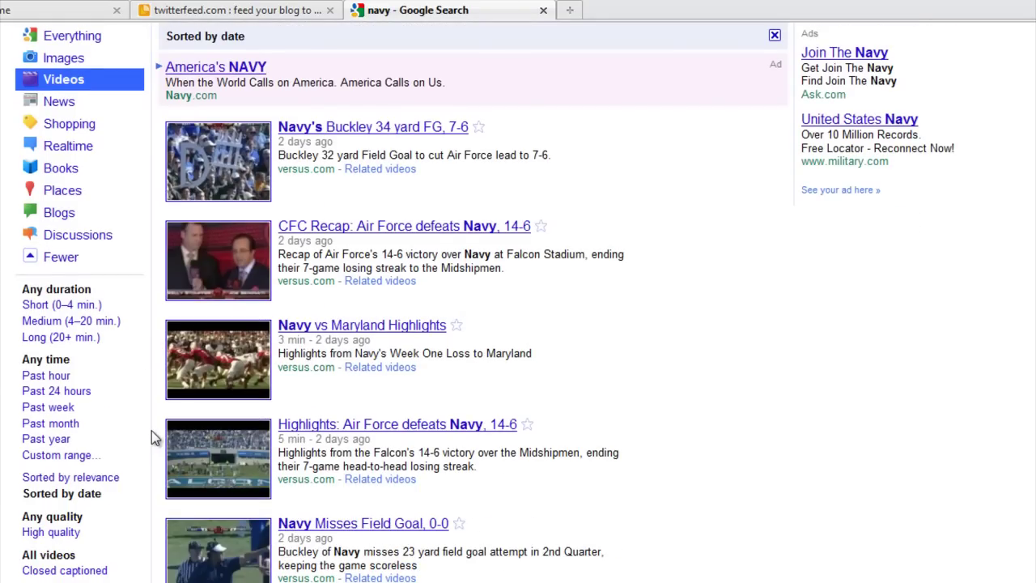
{"action": "scroll", "coordinate": [151, 431], "scroll_direction": "down", "scroll_amount": 1}
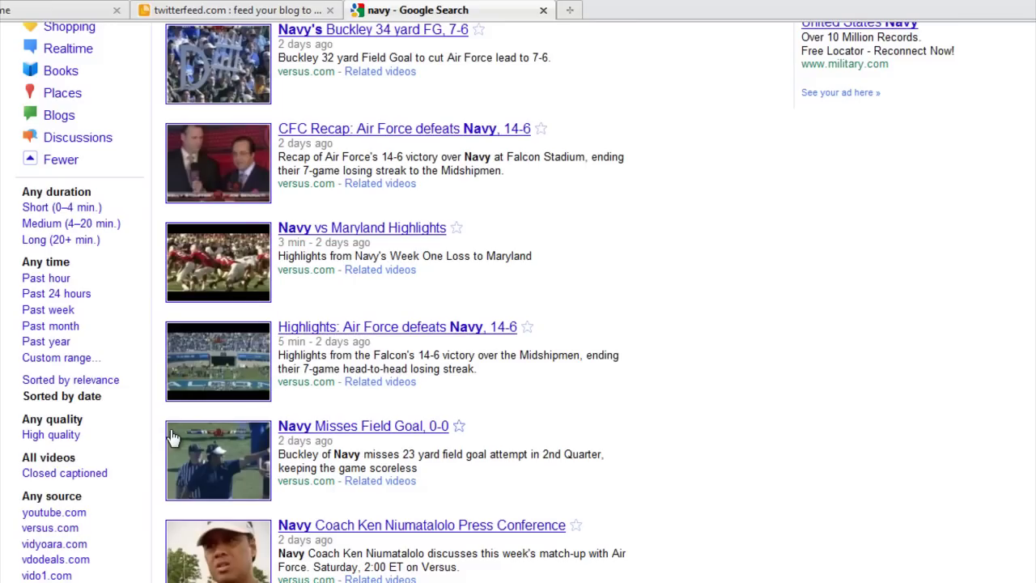
{"action": "scroll", "coordinate": [172, 437], "scroll_direction": "up", "scroll_amount": 2}
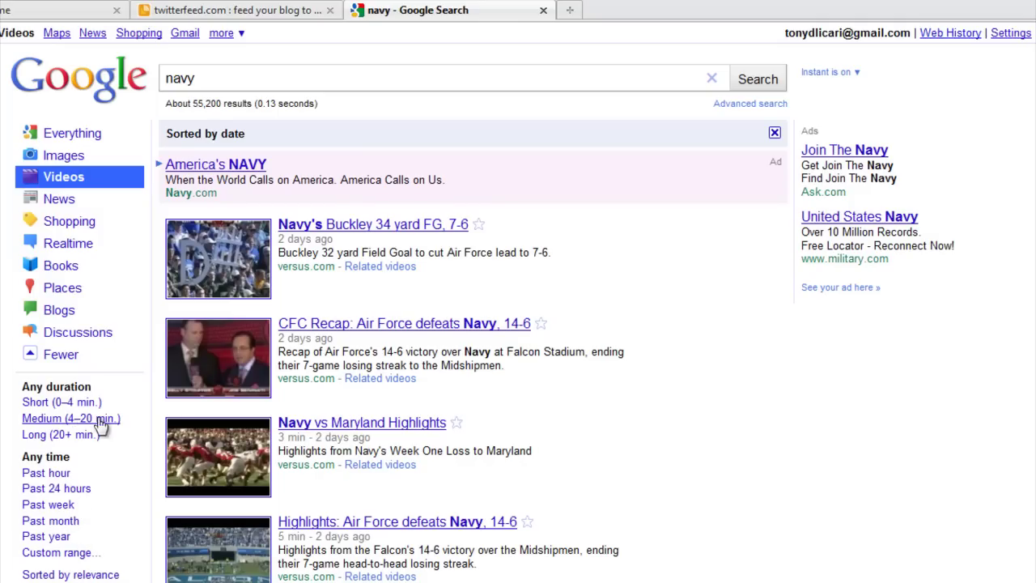
{"action": "scroll", "coordinate": [124, 453], "scroll_direction": "down", "scroll_amount": 3}
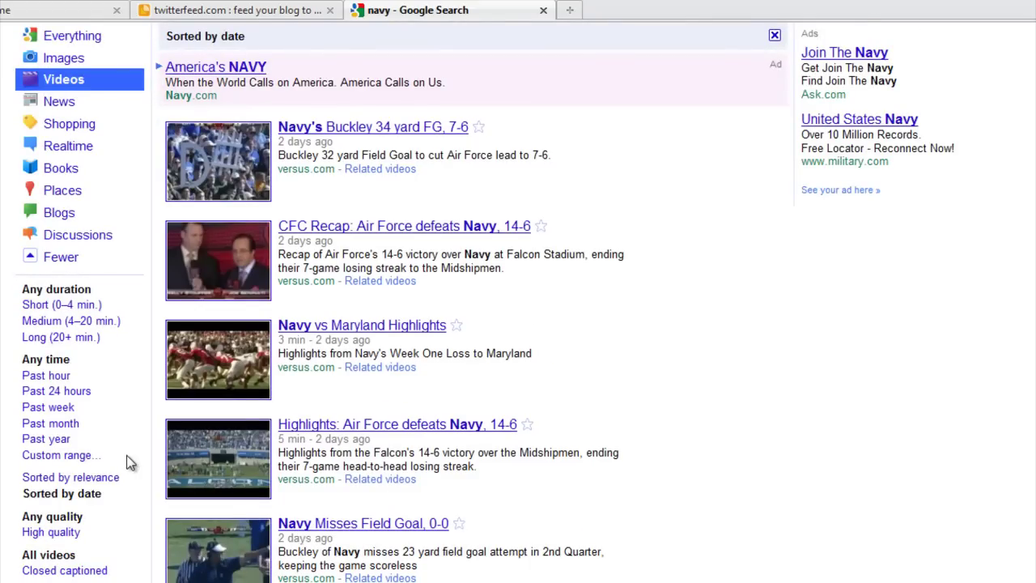
{"action": "scroll", "coordinate": [130, 462], "scroll_direction": "down", "scroll_amount": 3}
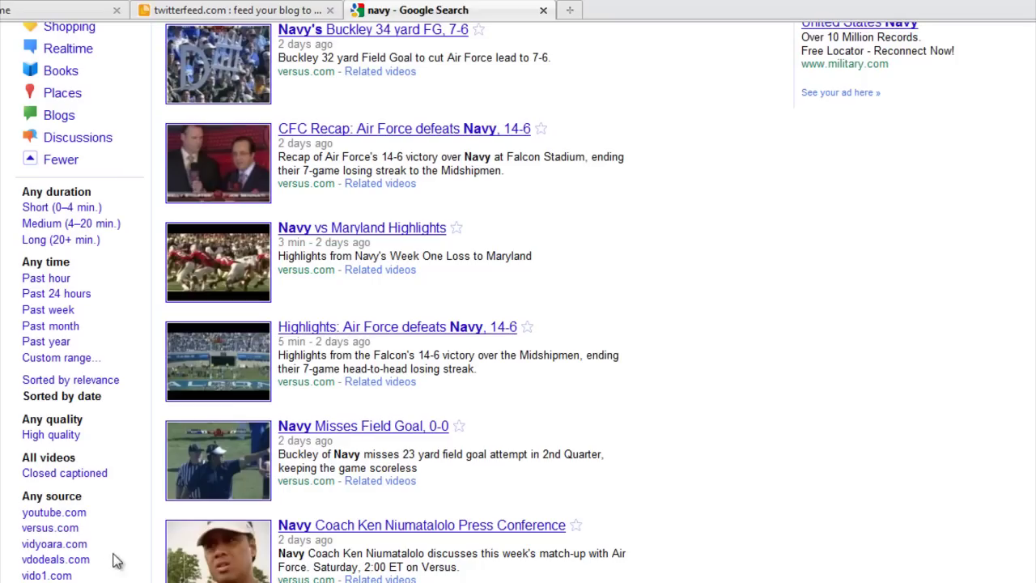
{"action": "scroll", "coordinate": [117, 559], "scroll_direction": "up", "scroll_amount": 3}
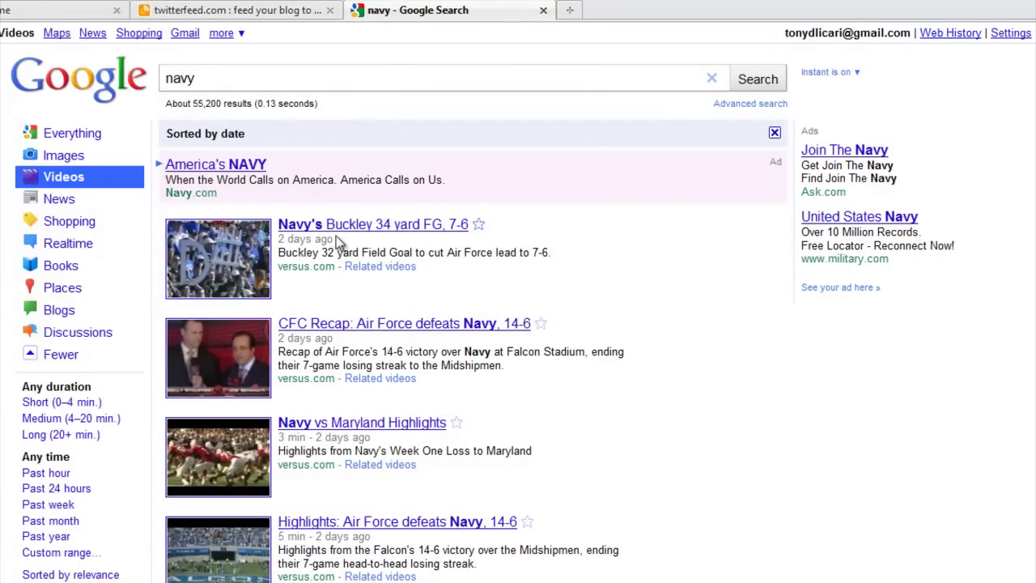
Try to copy the address of the navy video search's RSS feed, then return to the search results.
{"action": "scroll", "coordinate": [397, 234], "scroll_direction": "down", "scroll_amount": 10}
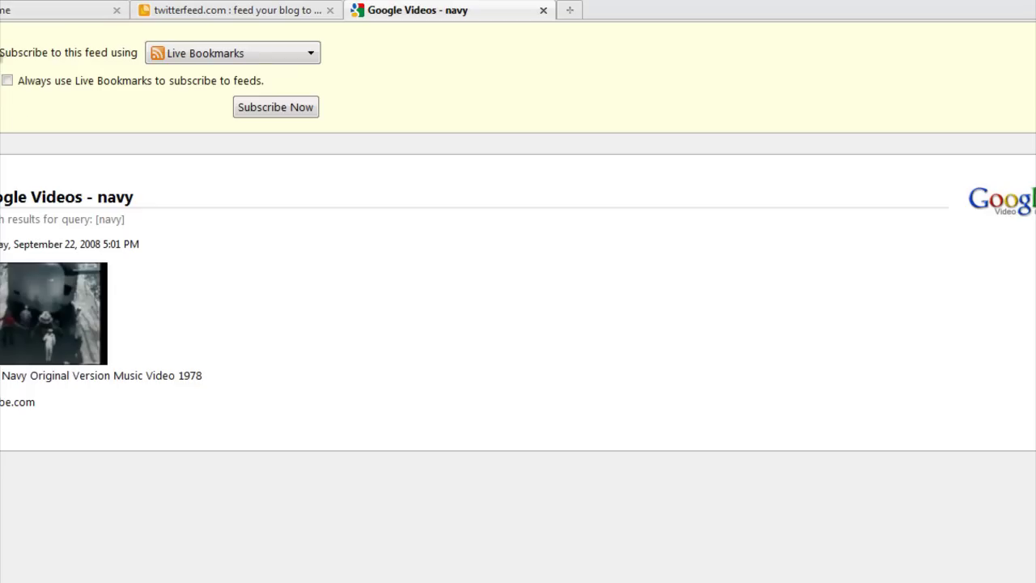
{"action": "key", "text": "alt+Left"}
{"action": "left_click", "coordinate": [200, 578]}
{"action": "right_click", "coordinate": [318, 0]}
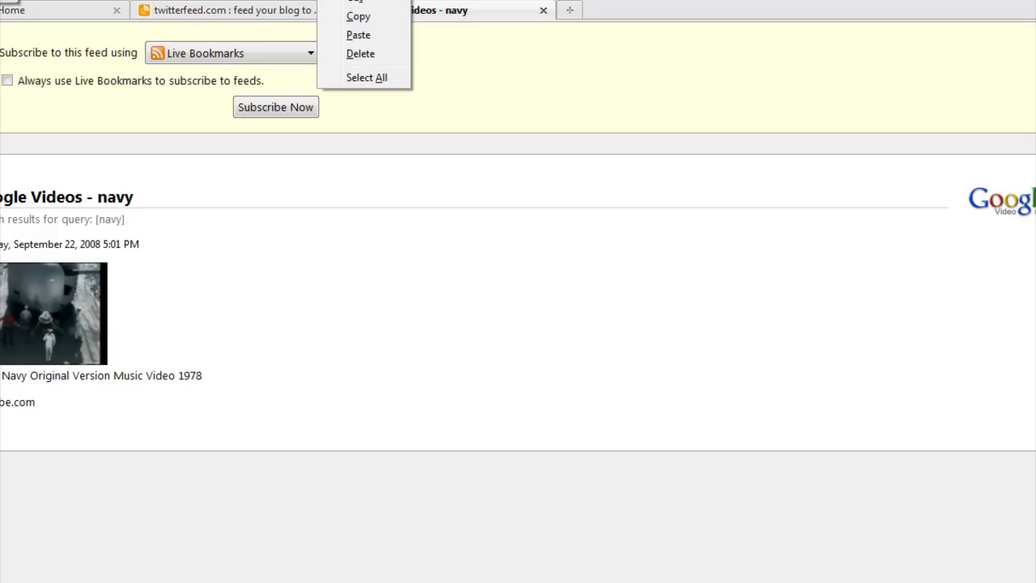
{"action": "key", "text": "Escape"}
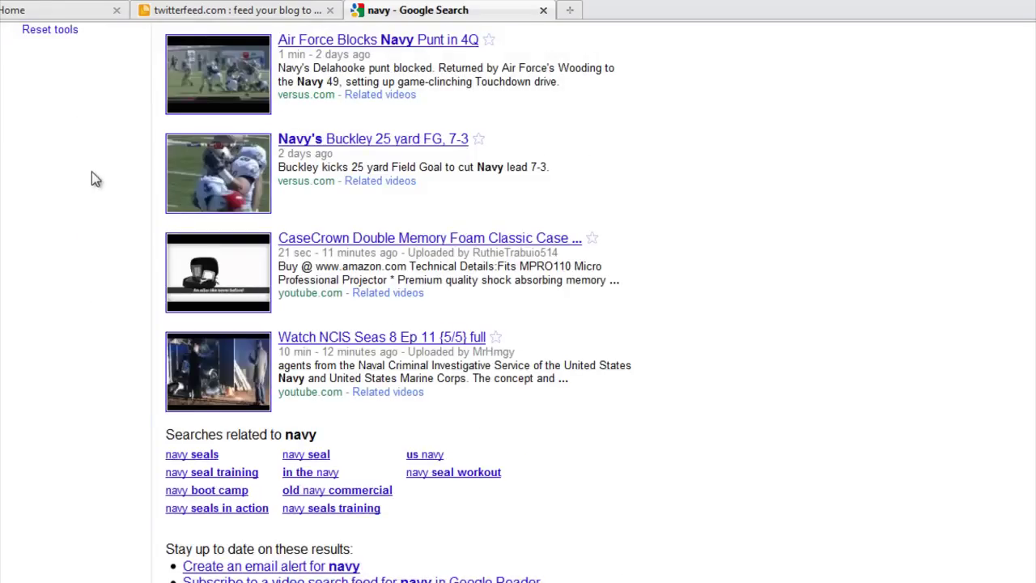
Switch the navy search to news results and look through the articles.
{"action": "scroll", "coordinate": [92, 182], "scroll_direction": "up", "scroll_amount": 10}
{"action": "left_click", "coordinate": [70, 200]}
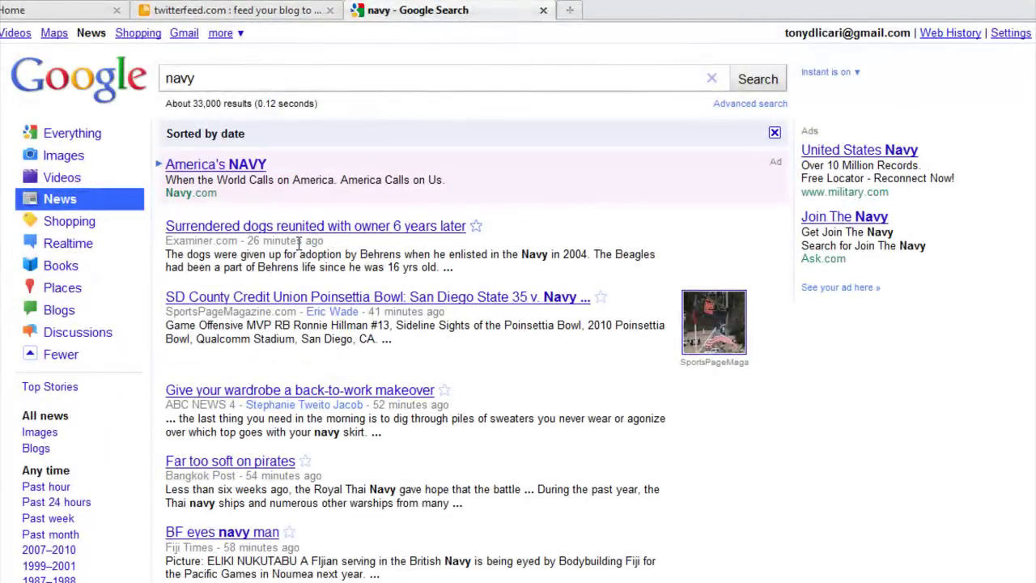
{"action": "scroll", "coordinate": [305, 239], "scroll_direction": "down", "scroll_amount": 4}
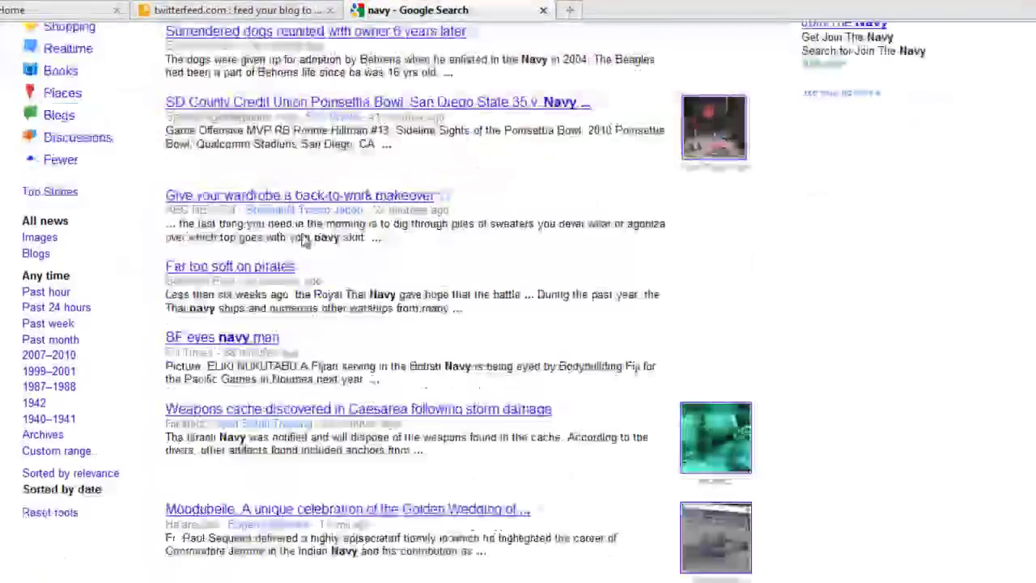
{"action": "scroll", "coordinate": [305, 240], "scroll_direction": "up", "scroll_amount": 3}
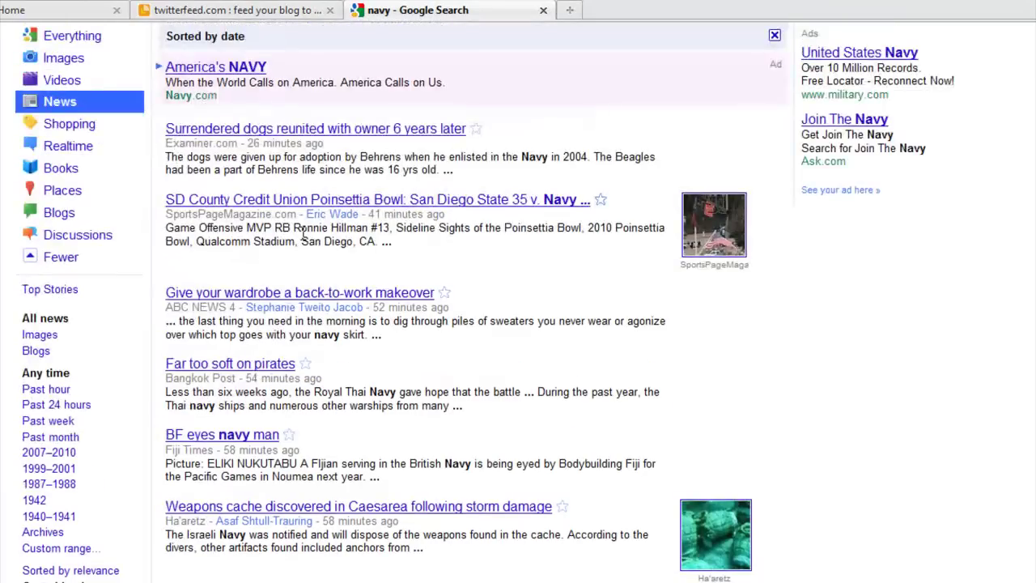
{"action": "scroll", "coordinate": [305, 233], "scroll_direction": "up", "scroll_amount": 1}
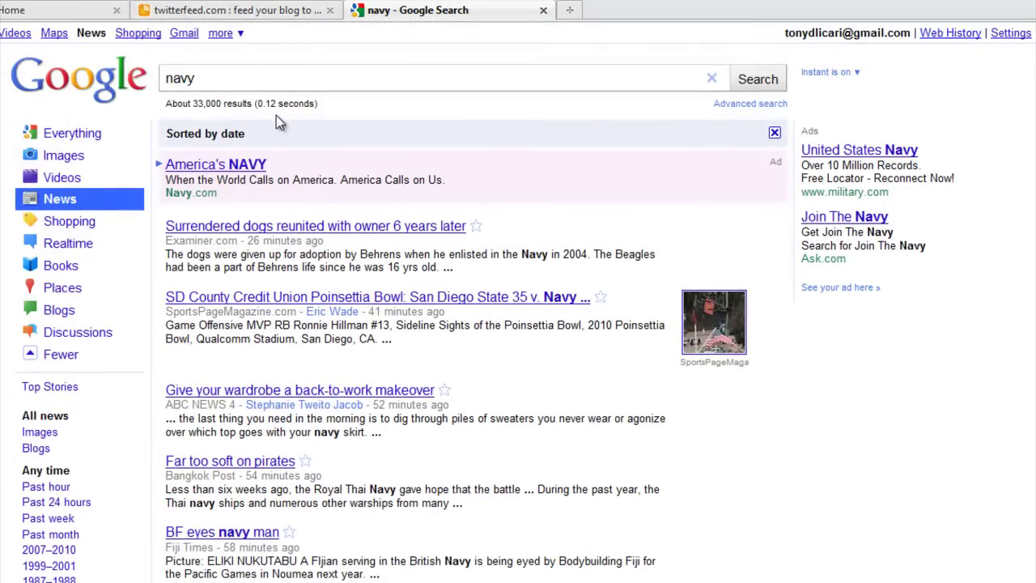
Copy the address of the navy news search's RSS feed and paste it as the new twitterfeed feed's source URL.
{"action": "scroll", "coordinate": [276, 121], "scroll_direction": "down", "scroll_amount": 8}
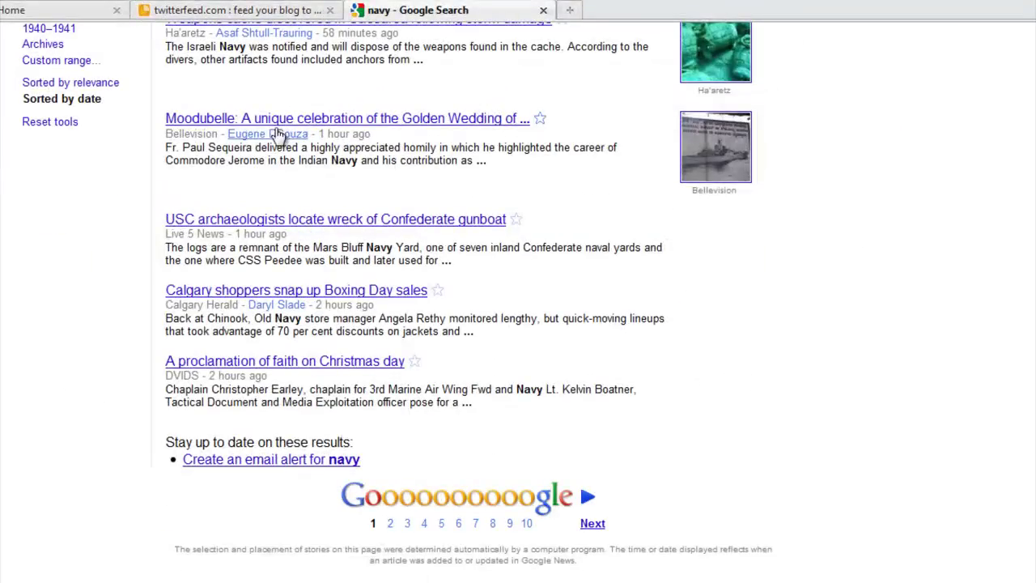
{"action": "left_click", "coordinate": [348, 581]}
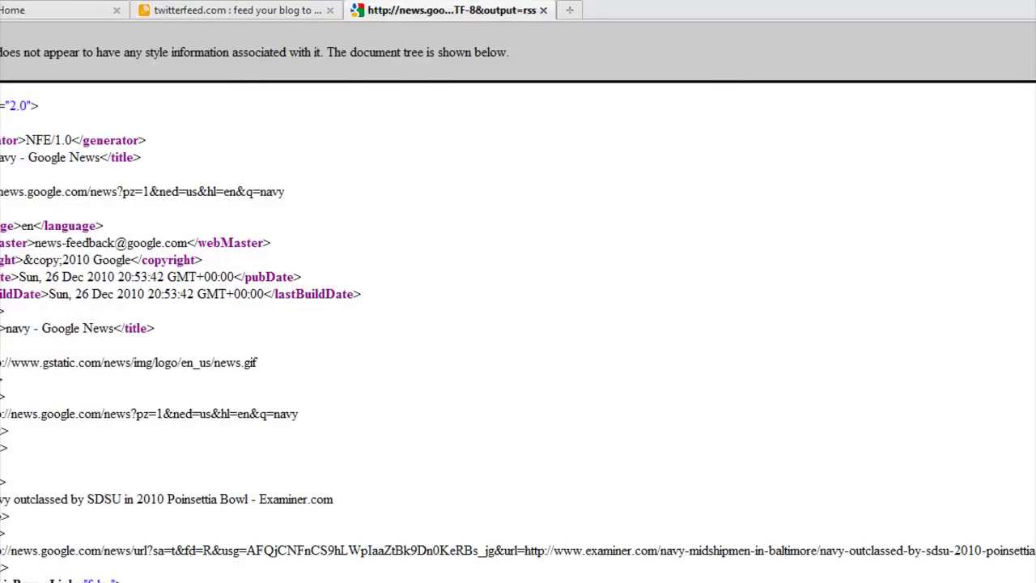
{"action": "right_click", "coordinate": [315, 3]}
{"action": "left_click", "coordinate": [331, 37]}
{"action": "left_click", "coordinate": [233, 11]}
{"action": "key", "text": "Tab"}
{"action": "key", "text": "ctrl+v"}
Rename the feed as Google Navy News and test its RSS source URL.
{"action": "left_click_drag", "start_coordinate": [326, 352], "coordinate": [278, 352]}
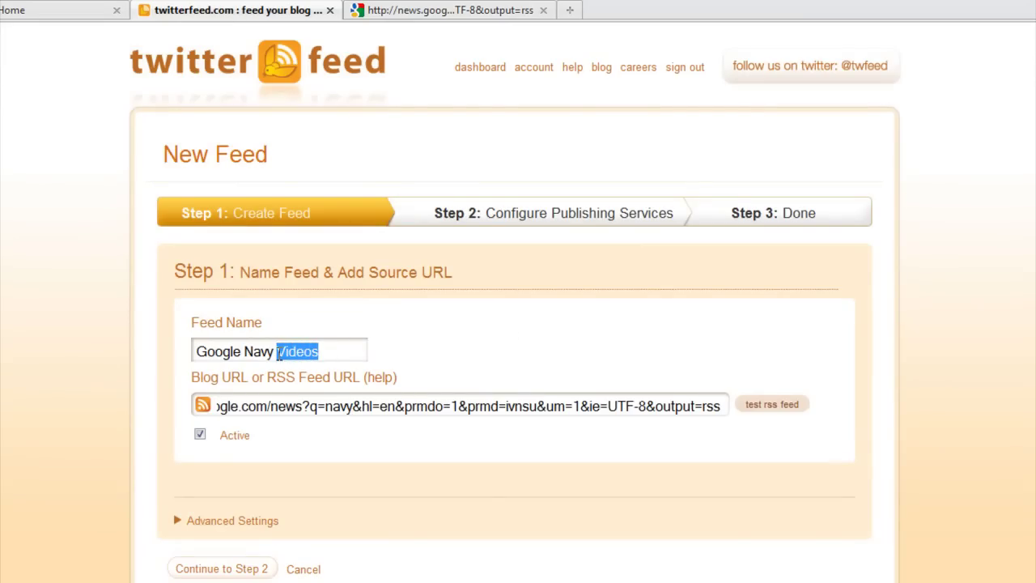
{"action": "type", "text": "News"}
{"action": "left_click_drag", "start_coordinate": [476, 406], "coordinate": [340, 417]}
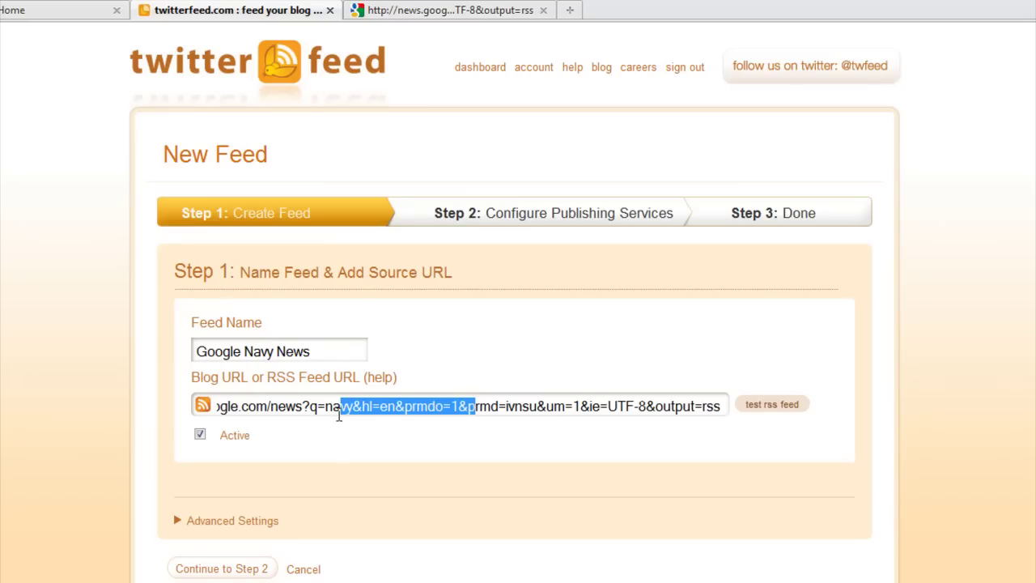
{"action": "left_click", "coordinate": [761, 407]}
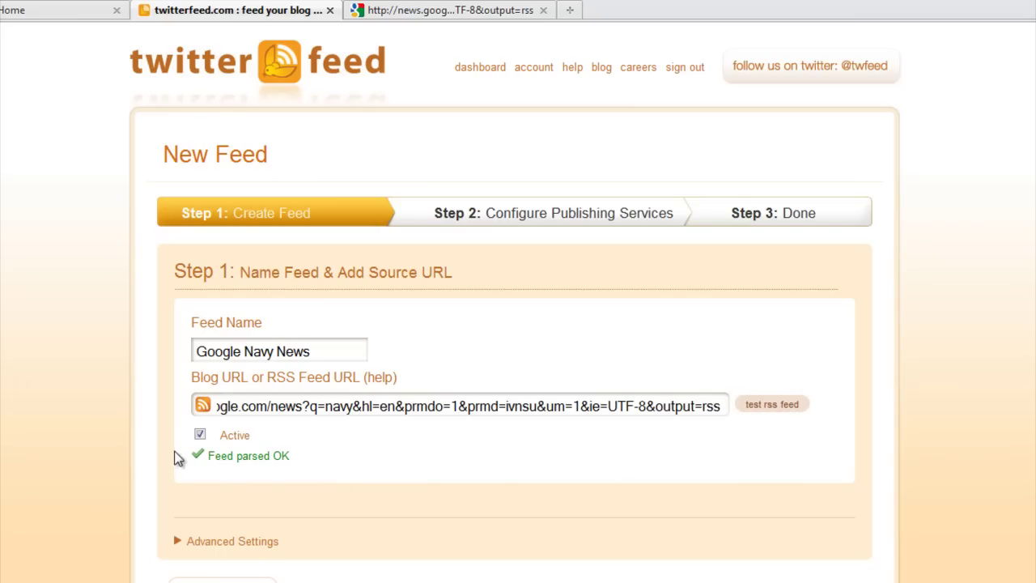
In the feed's advanced settings, keep checks every 30 mins with 1 update at a time and include the title only in posts.
{"action": "left_click", "coordinate": [234, 546]}
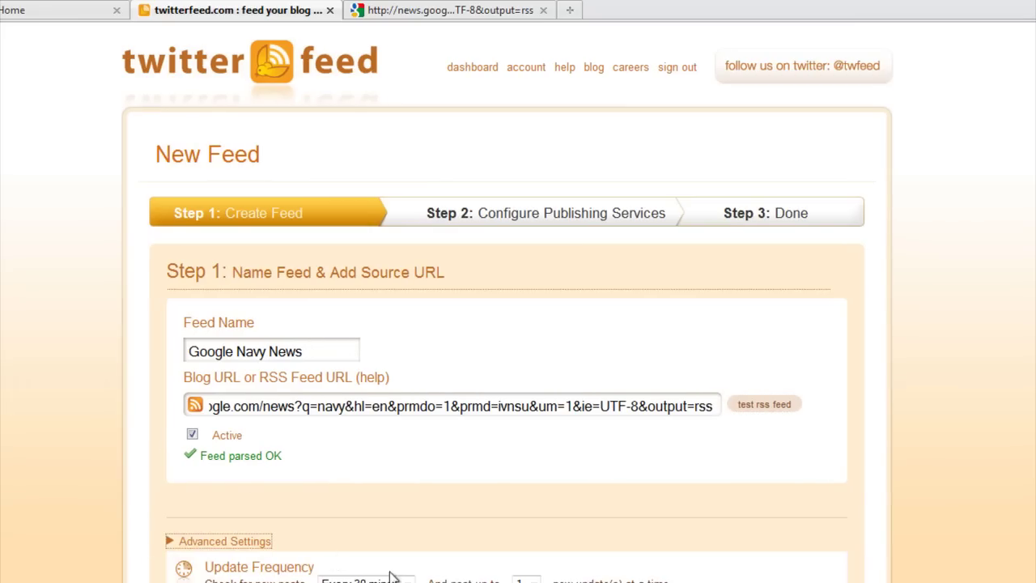
{"action": "scroll", "coordinate": [417, 573], "scroll_direction": "down", "scroll_amount": 1}
{"action": "scroll", "coordinate": [239, 464], "scroll_direction": "down", "scroll_amount": 2}
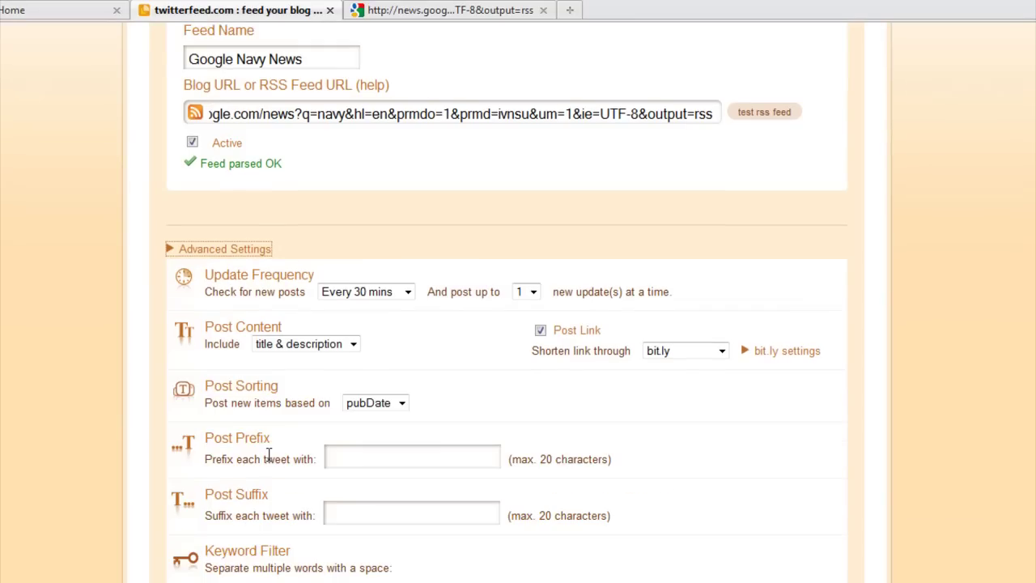
{"action": "left_click", "coordinate": [389, 294]}
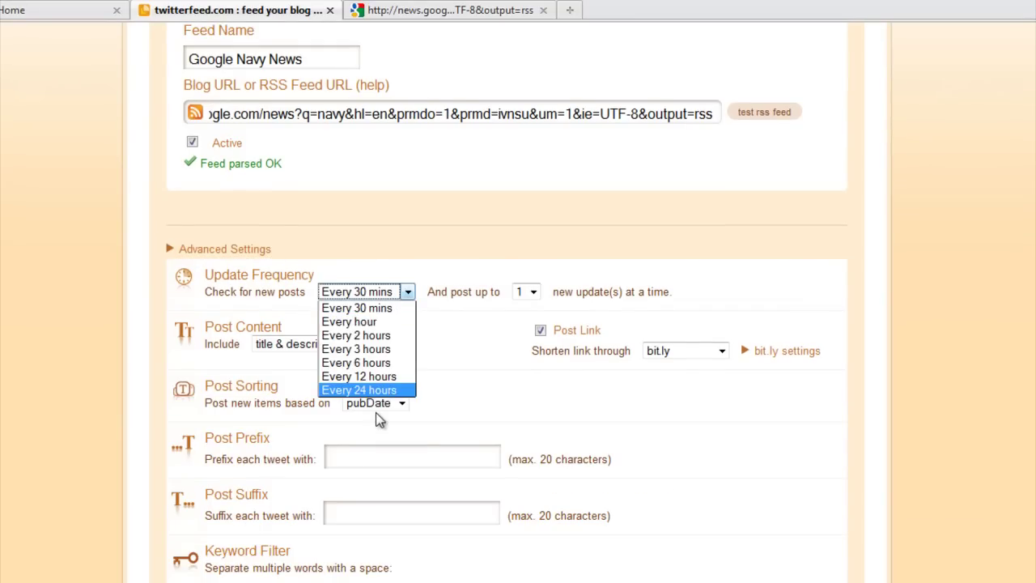
{"action": "left_click", "coordinate": [377, 309]}
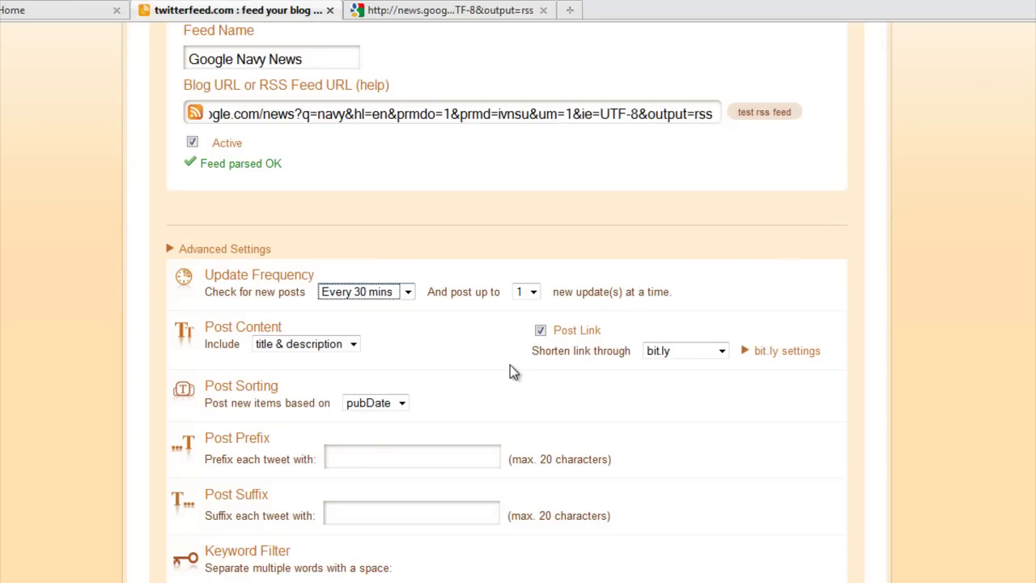
{"action": "left_click", "coordinate": [534, 295]}
{"action": "left_click", "coordinate": [432, 176]}
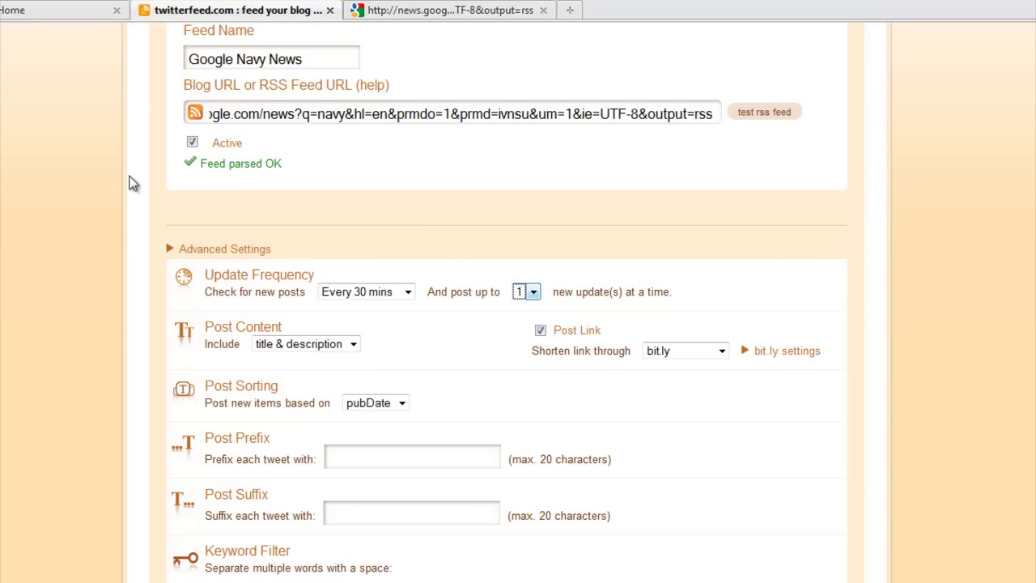
{"action": "left_click", "coordinate": [354, 345]}
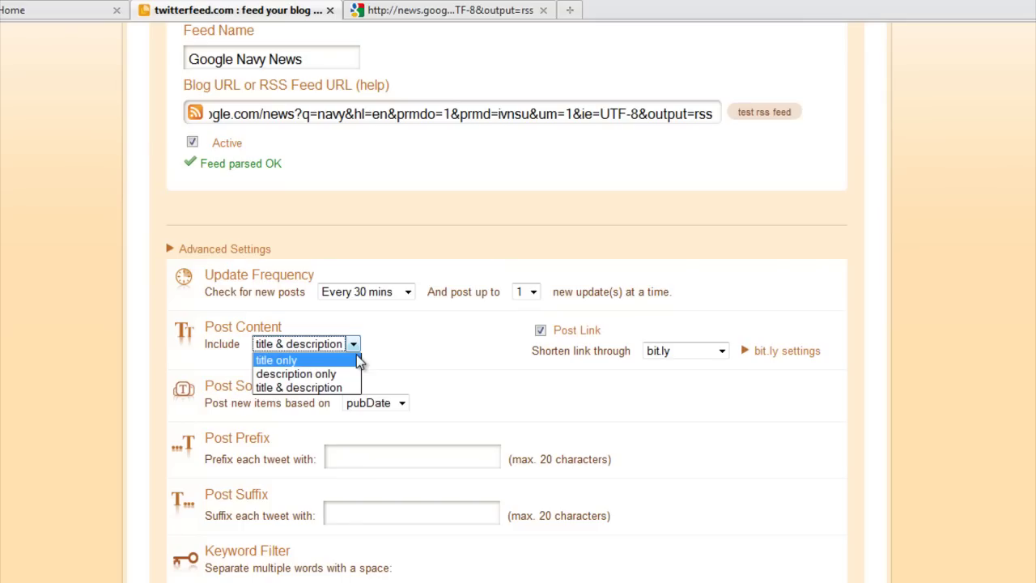
{"action": "left_click", "coordinate": [268, 363]}
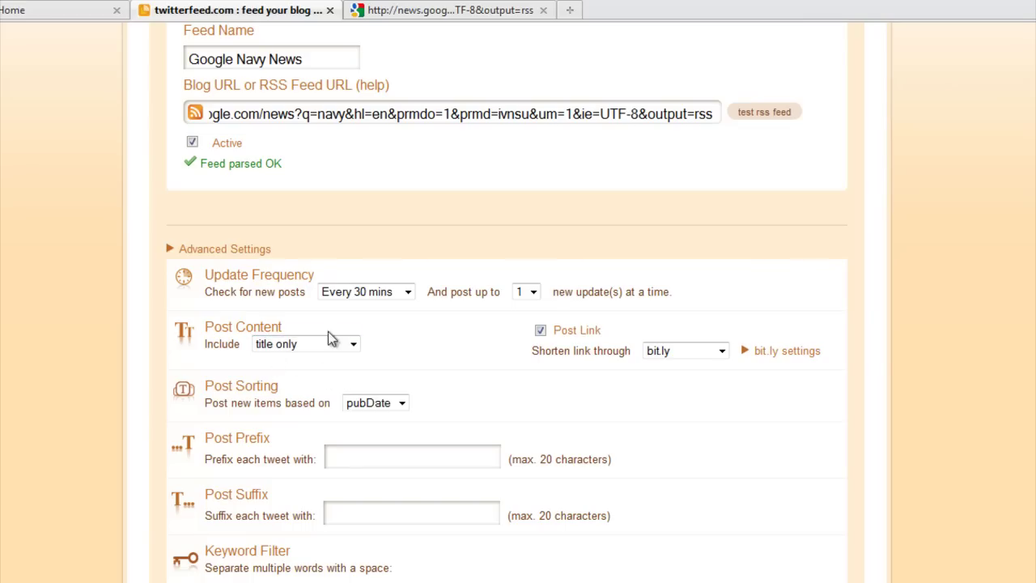
Go back to the Google navy news results, review the article headlines and descriptions, and return to the twitterfeed settings.
{"action": "left_click", "coordinate": [445, 14]}
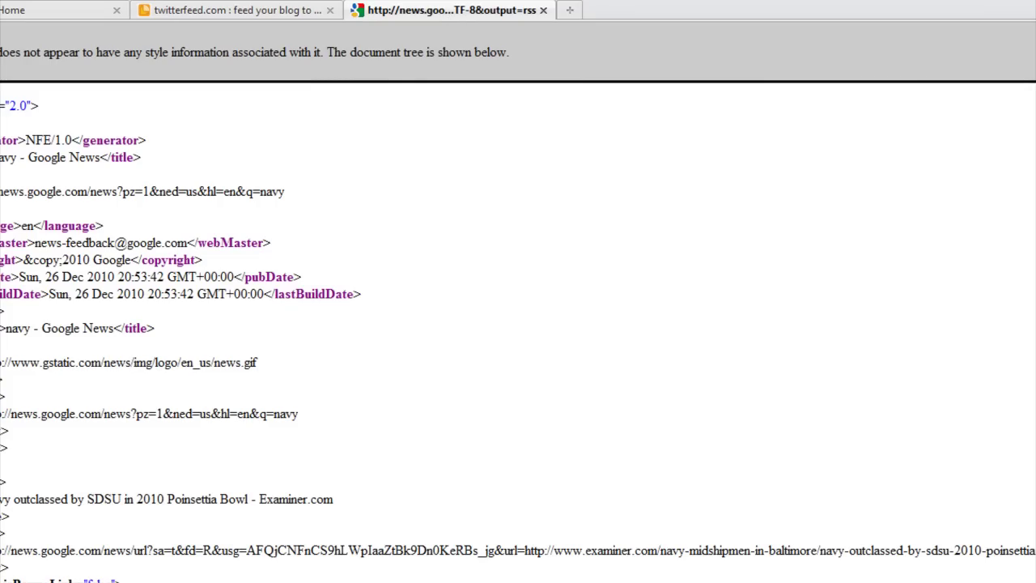
{"action": "key", "text": "alt+Left"}
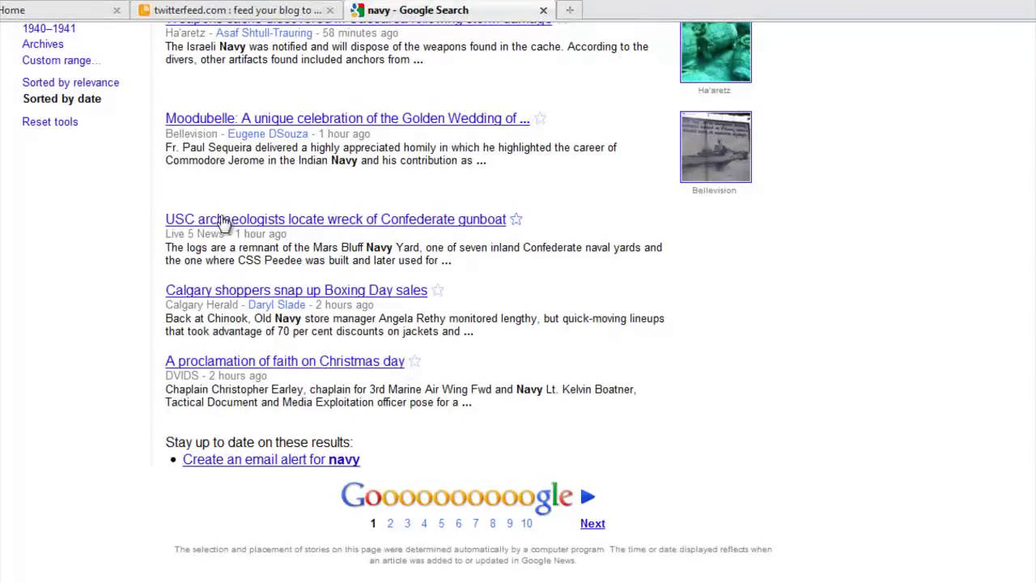
{"action": "scroll", "coordinate": [249, 325], "scroll_direction": "up", "scroll_amount": 4}
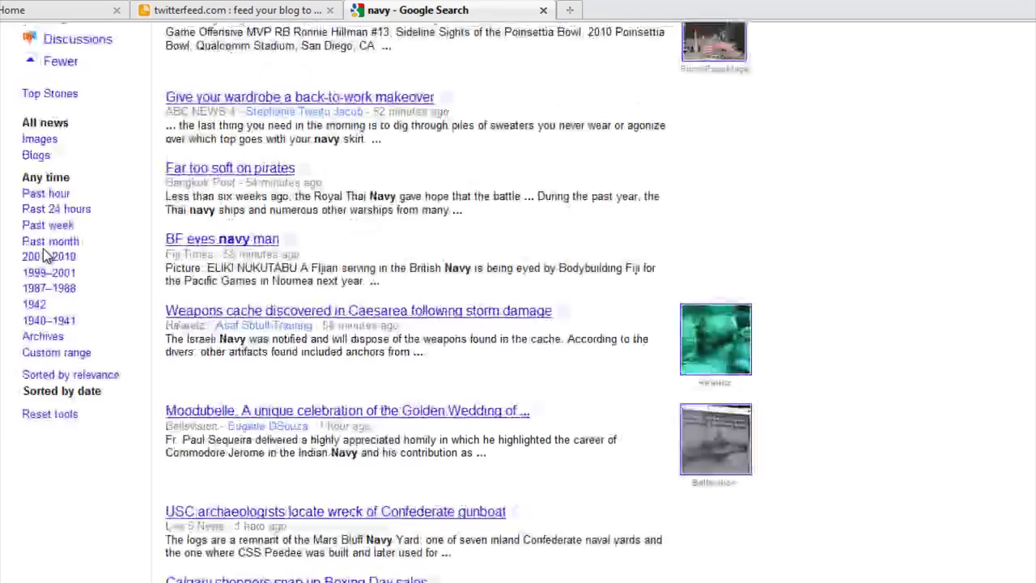
{"action": "left_click_drag", "start_coordinate": [166, 345], "coordinate": [433, 357]}
{"action": "left_click", "coordinate": [436, 355]}
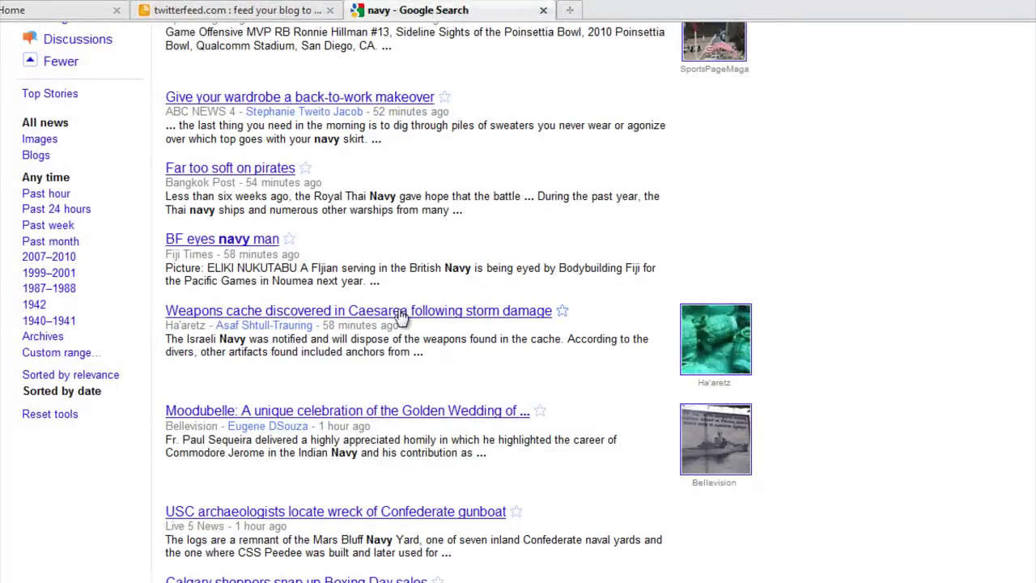
{"action": "left_click", "coordinate": [188, 12]}
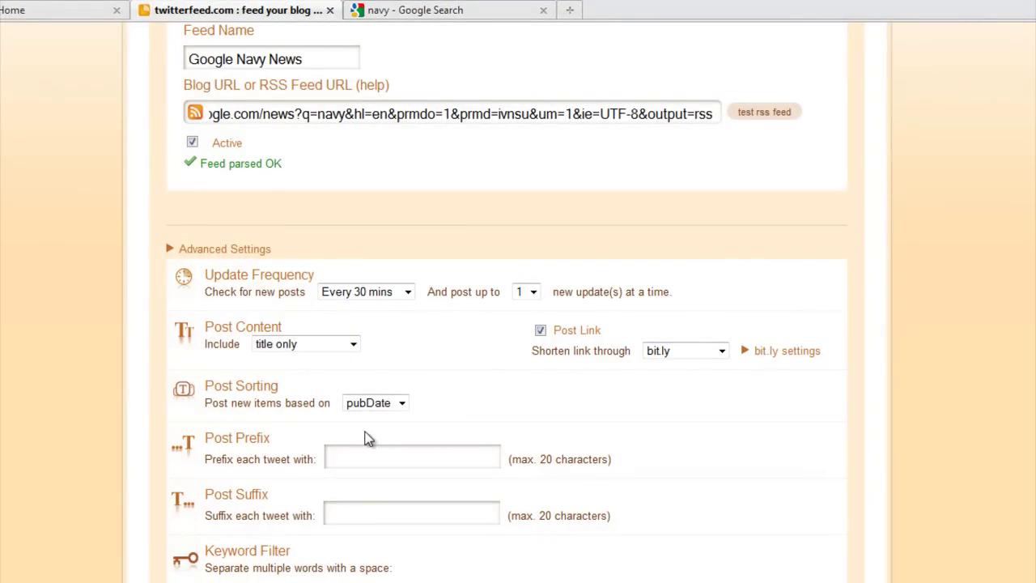
Set the post prefix to "NEW:" and the post suffix to "#navy".
{"action": "left_click", "coordinate": [389, 448]}
{"action": "type", "text": "NEW:"}
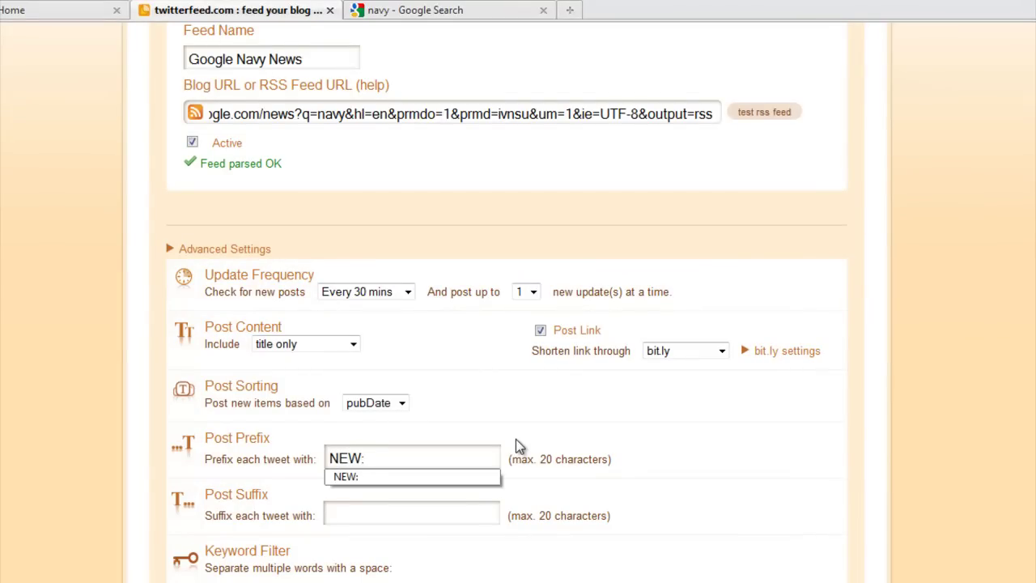
{"action": "left_click", "coordinate": [440, 519]}
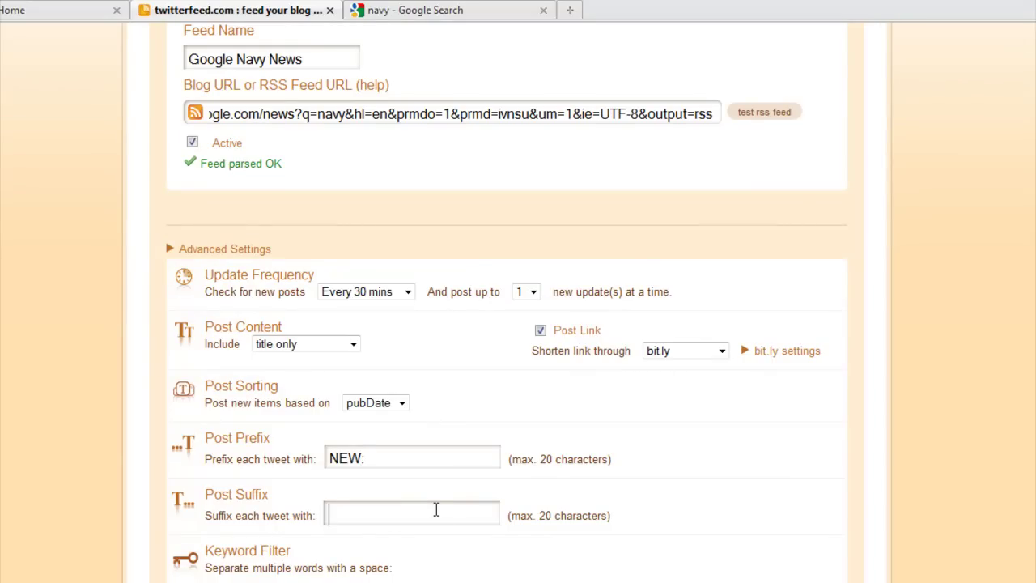
{"action": "type", "text": "a"}
{"action": "key", "text": "BackSpace"}
{"action": "type", "text": "#navy"}
{"action": "type", "text": "#fb"}
{"action": "key", "text": "BackSpace"}
{"action": "key", "text": "BackSpace"}
{"action": "key", "text": "BackSpace"}
{"action": "key", "text": "BackSpace"}
Create the feed and add a Twitter publishing service that uses the authenticated navyexperience account.
{"action": "scroll", "coordinate": [463, 422], "scroll_direction": "down", "scroll_amount": 3}
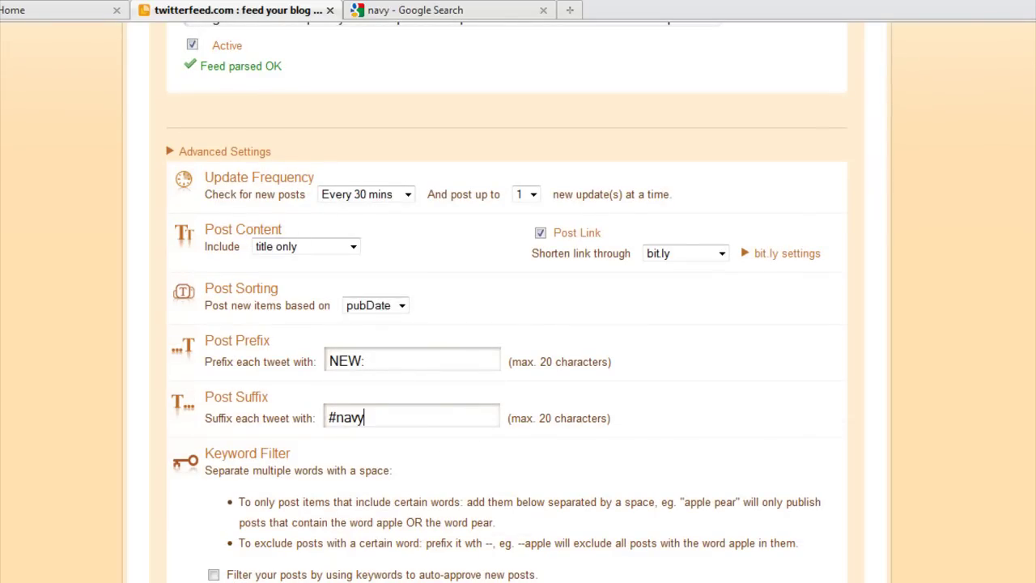
{"action": "scroll", "coordinate": [507, 302], "scroll_direction": "down", "scroll_amount": 1}
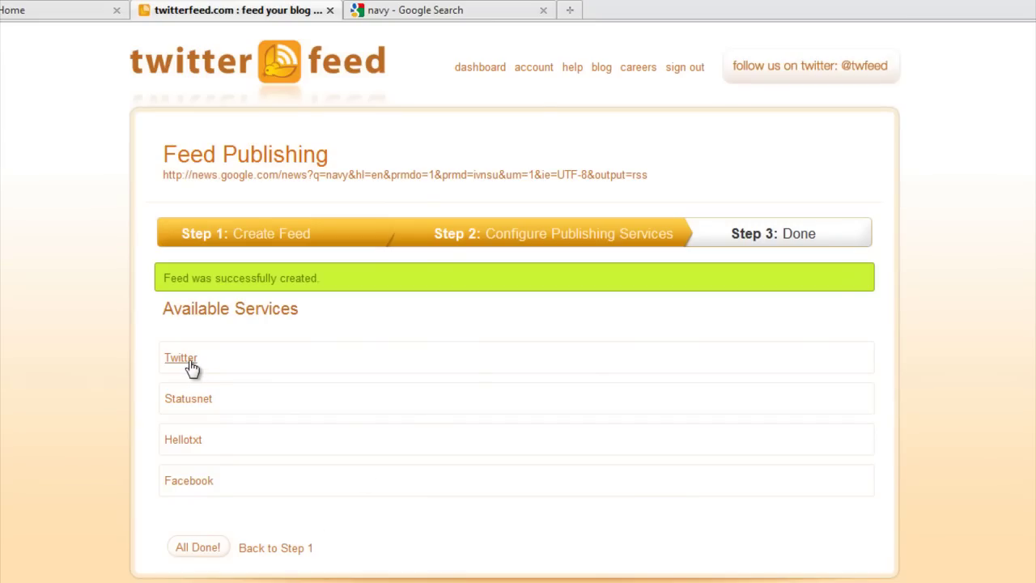
{"action": "left_click", "coordinate": [192, 368]}
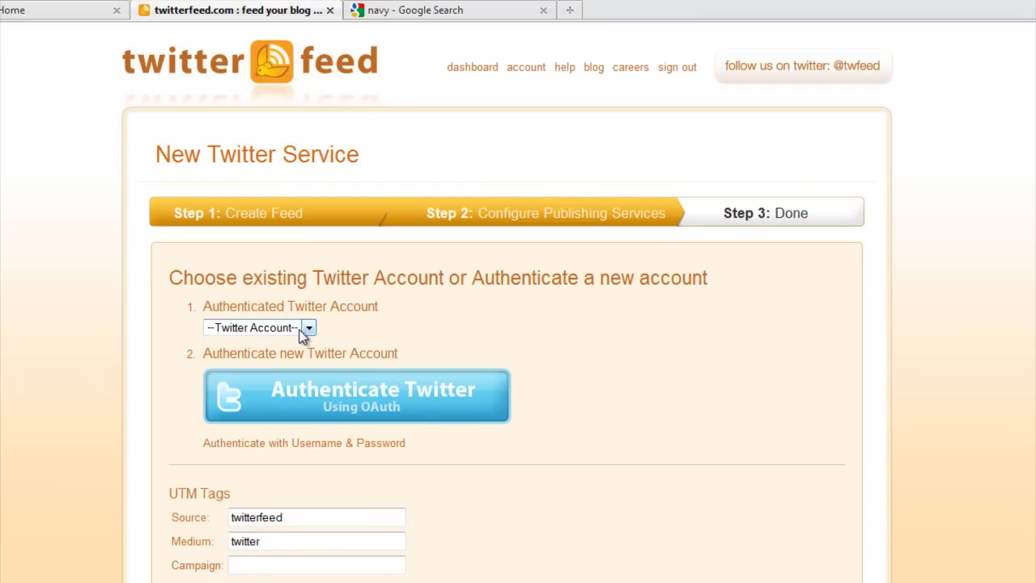
{"action": "left_click", "coordinate": [300, 330]}
{"action": "left_click", "coordinate": [293, 382]}
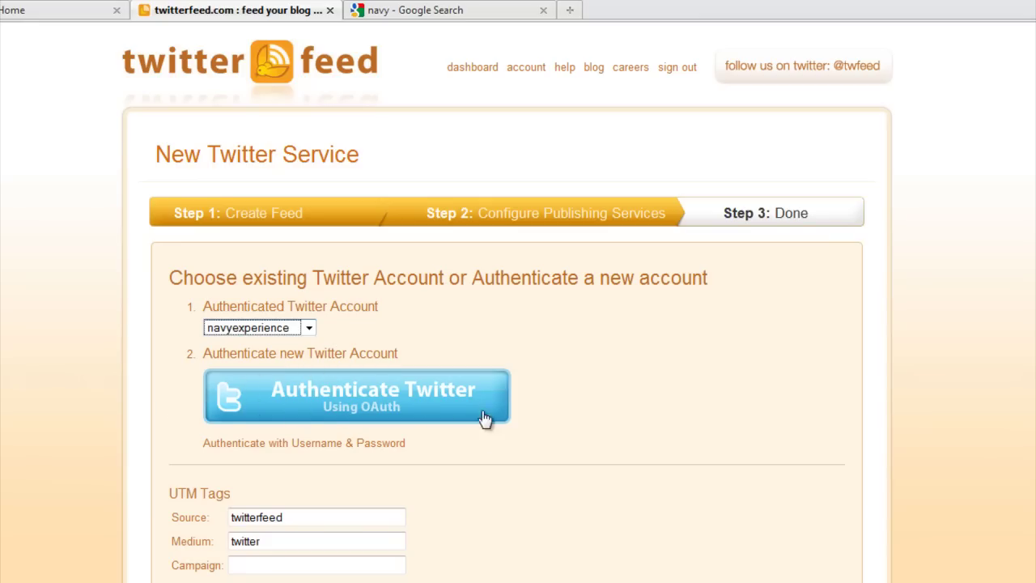
{"action": "scroll", "coordinate": [178, 396], "scroll_direction": "down", "scroll_amount": 3}
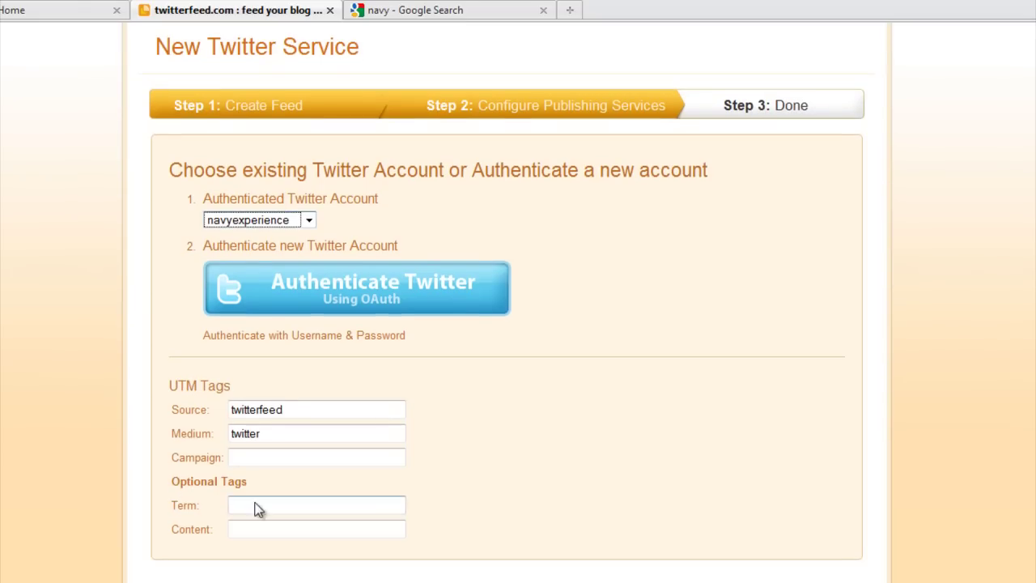
{"action": "key", "text": "Return"}
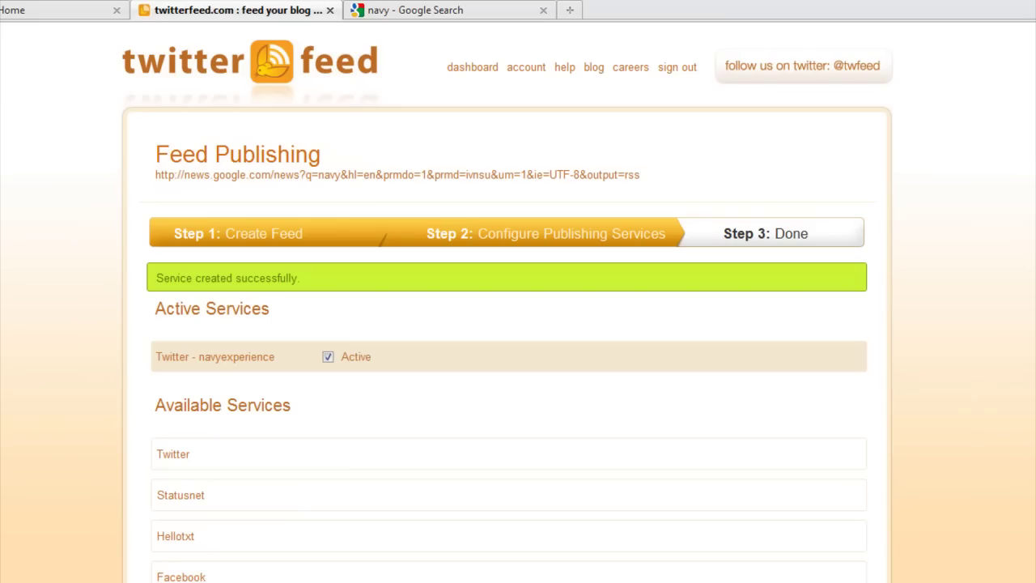
Finish the feed setup and request an immediate check of the Google Navy News feed from the dashboard.
{"action": "scroll", "coordinate": [226, 553], "scroll_direction": "down", "scroll_amount": 1}
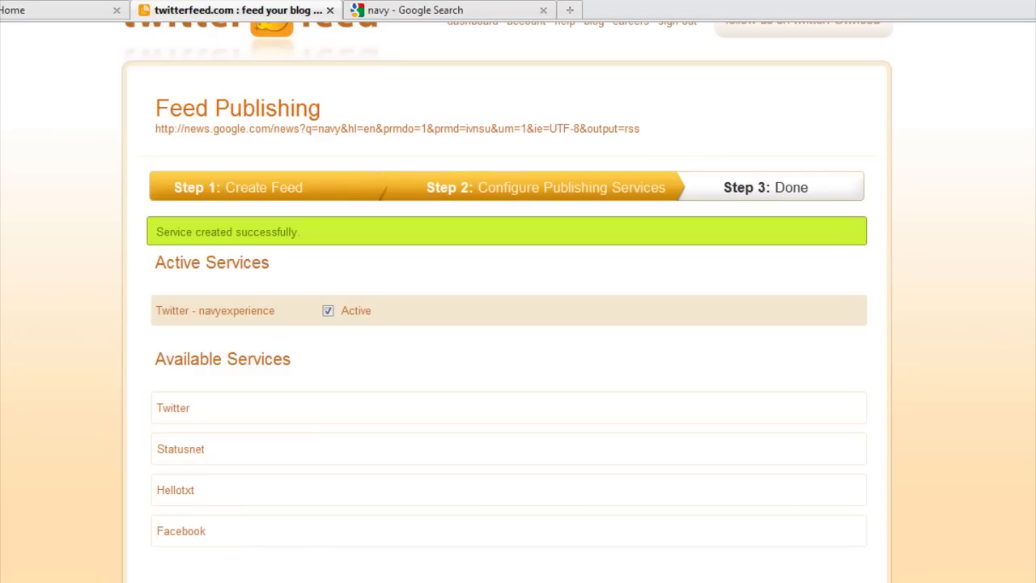
{"action": "left_click", "coordinate": [288, 575]}
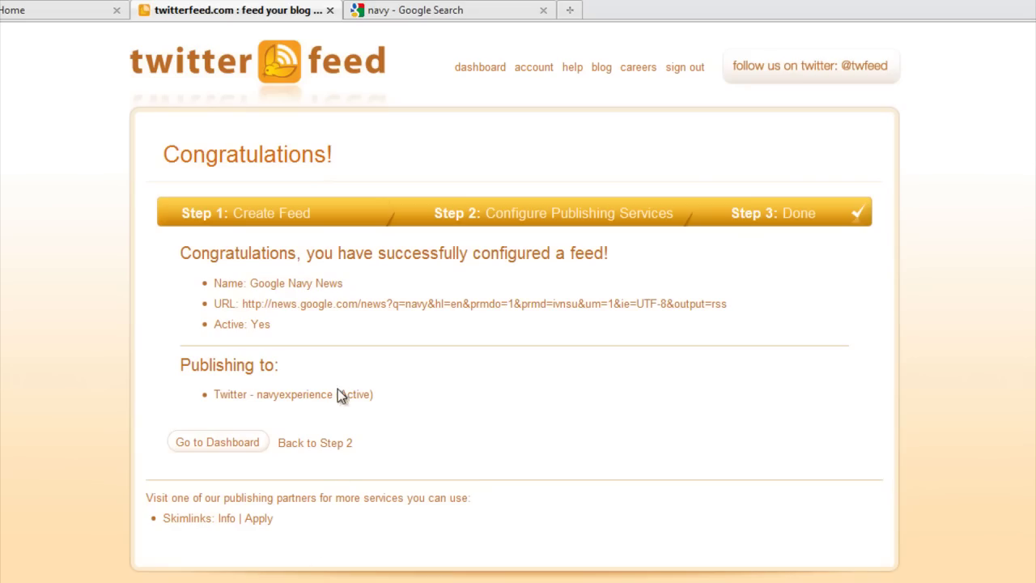
{"action": "left_click", "coordinate": [237, 444]}
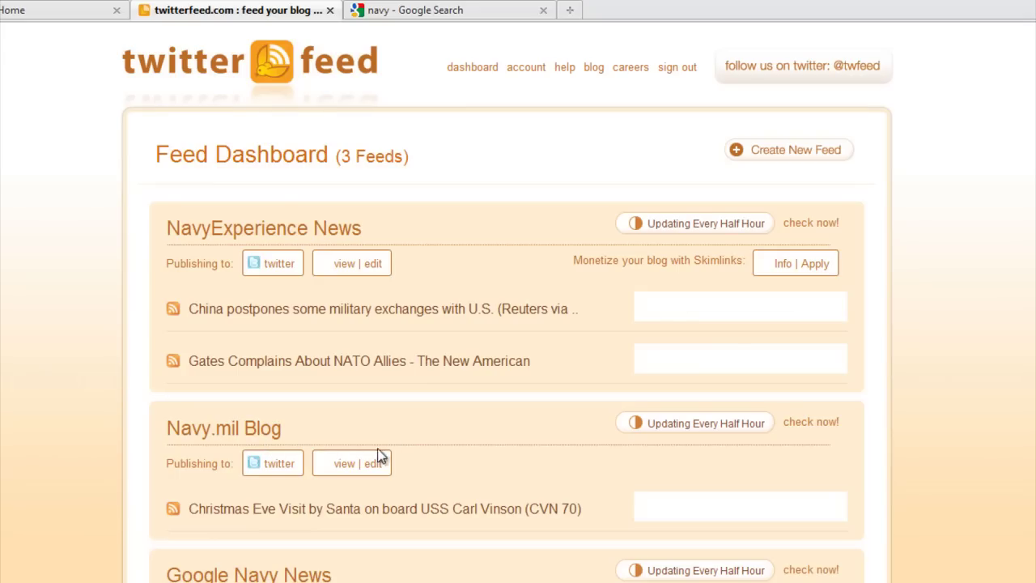
{"action": "scroll", "coordinate": [415, 439], "scroll_direction": "down", "scroll_amount": 1}
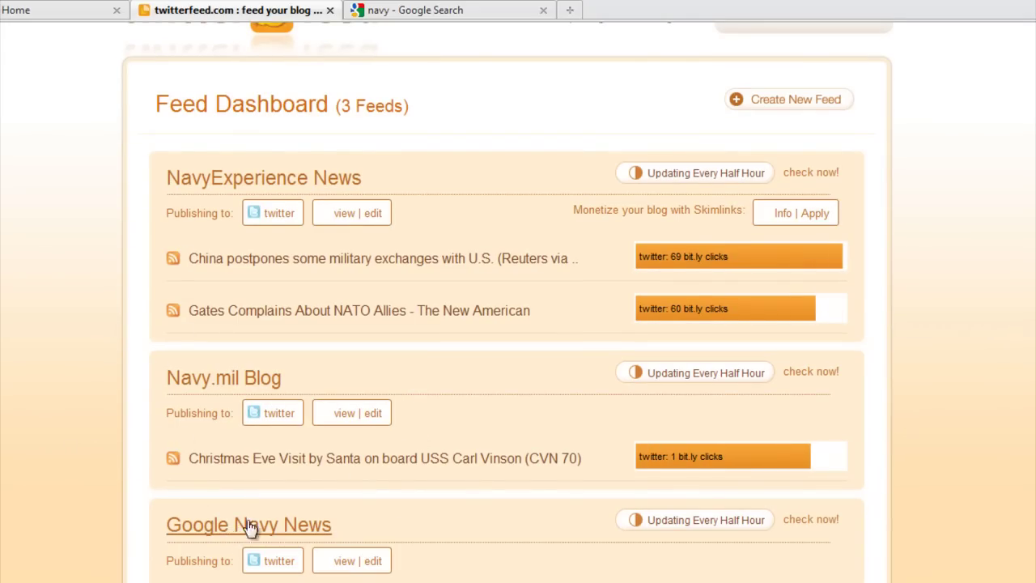
{"action": "left_click", "coordinate": [812, 522]}
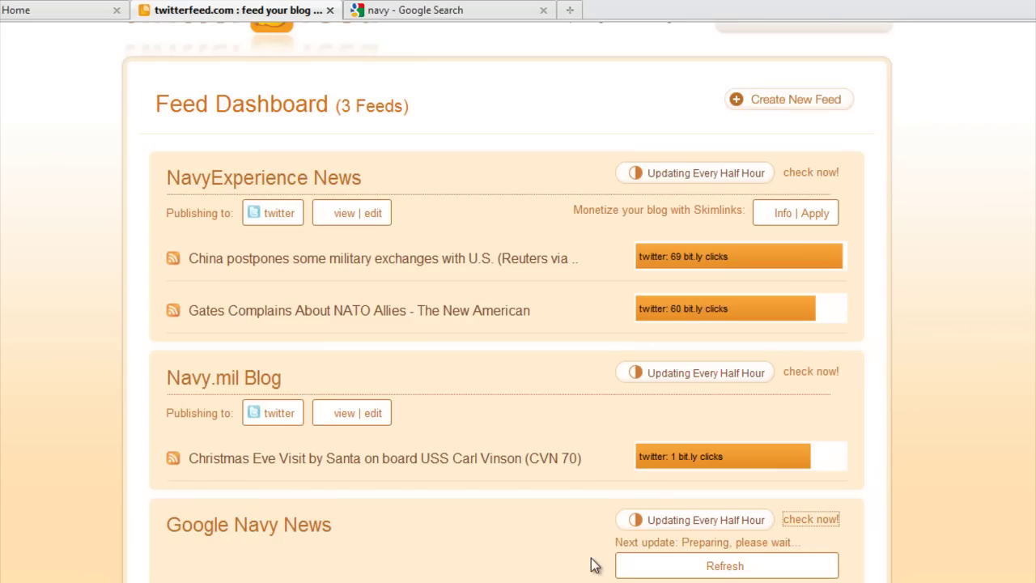
{"action": "scroll", "coordinate": [430, 546], "scroll_direction": "down", "scroll_amount": 1}
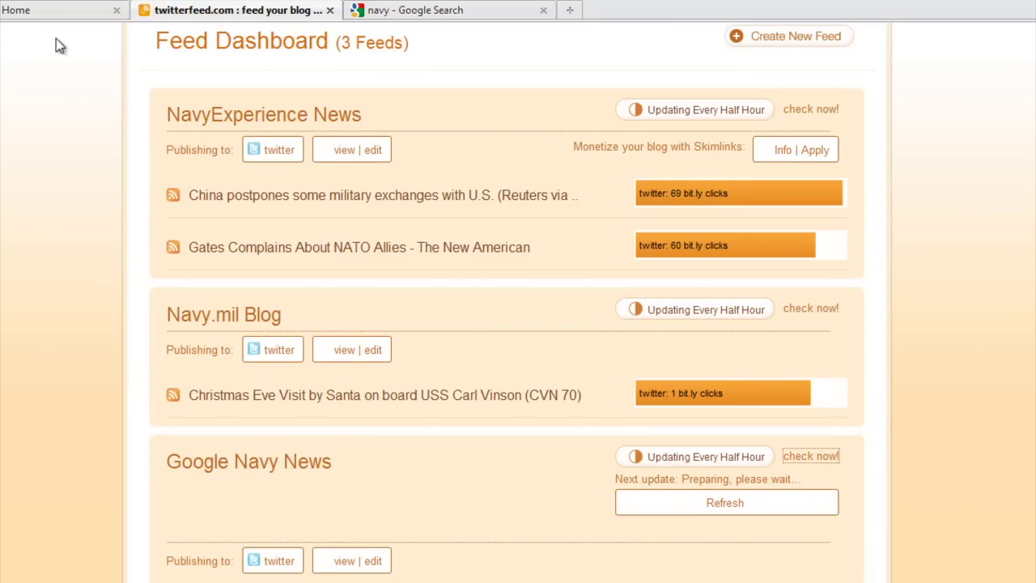
Switch to Twitter and look through the home timeline and the navyexperience profile's tweets for the new feed post, comparing with the twitterfeed dashboard.
{"action": "left_click", "coordinate": [56, 9]}
{"action": "left_click", "coordinate": [243, 213]}
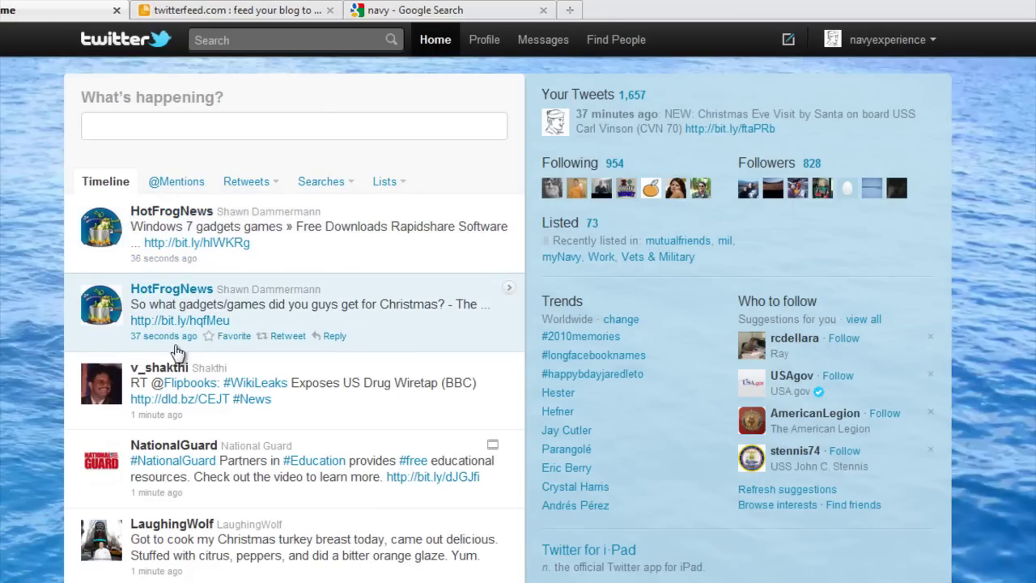
{"action": "scroll", "coordinate": [180, 351], "scroll_direction": "down", "scroll_amount": 8}
{"action": "scroll", "coordinate": [186, 354], "scroll_direction": "up", "scroll_amount": 8}
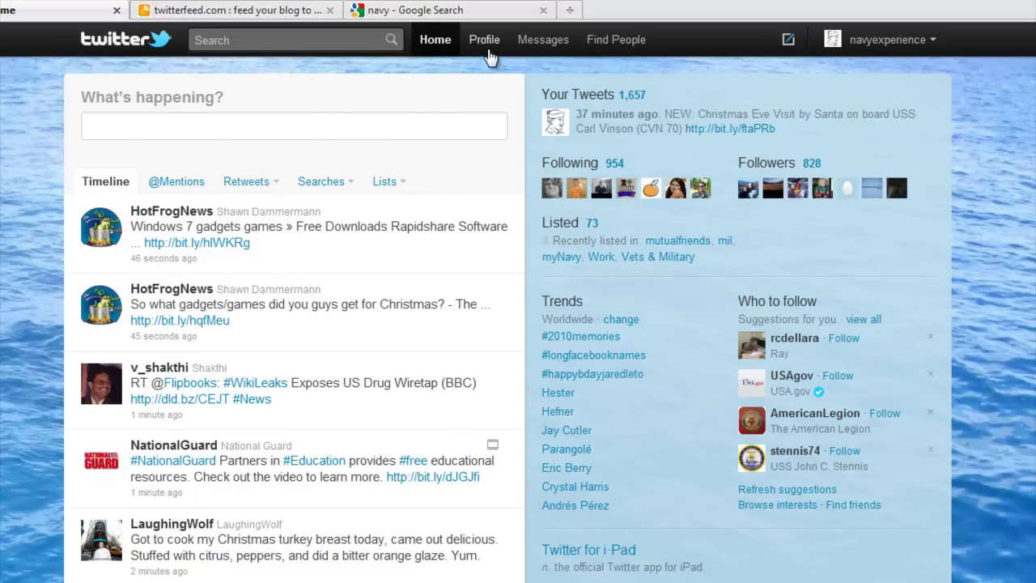
{"action": "left_click", "coordinate": [488, 49]}
{"action": "scroll", "coordinate": [223, 267], "scroll_direction": "down", "scroll_amount": 2}
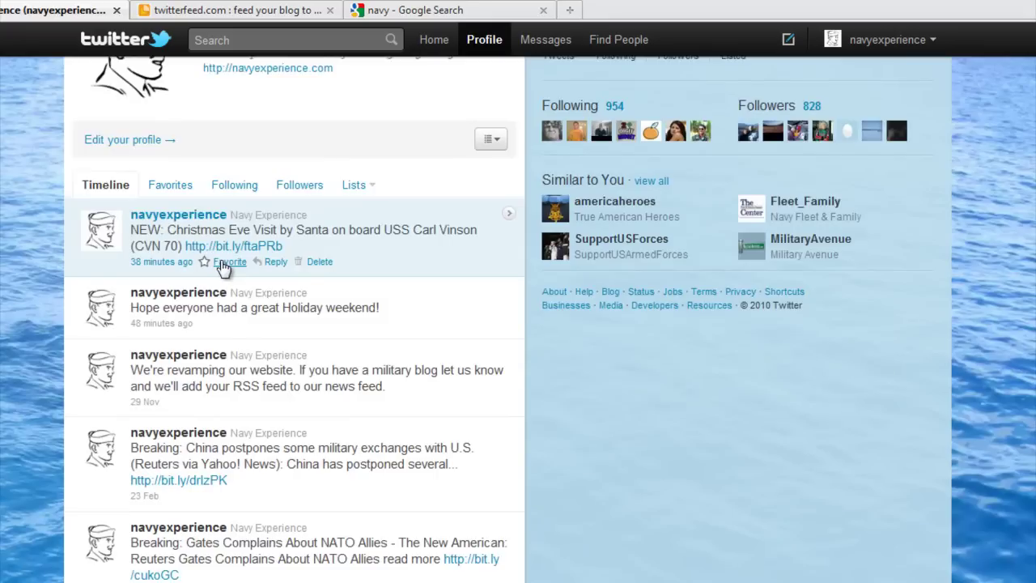
{"action": "scroll", "coordinate": [223, 268], "scroll_direction": "down", "scroll_amount": 2}
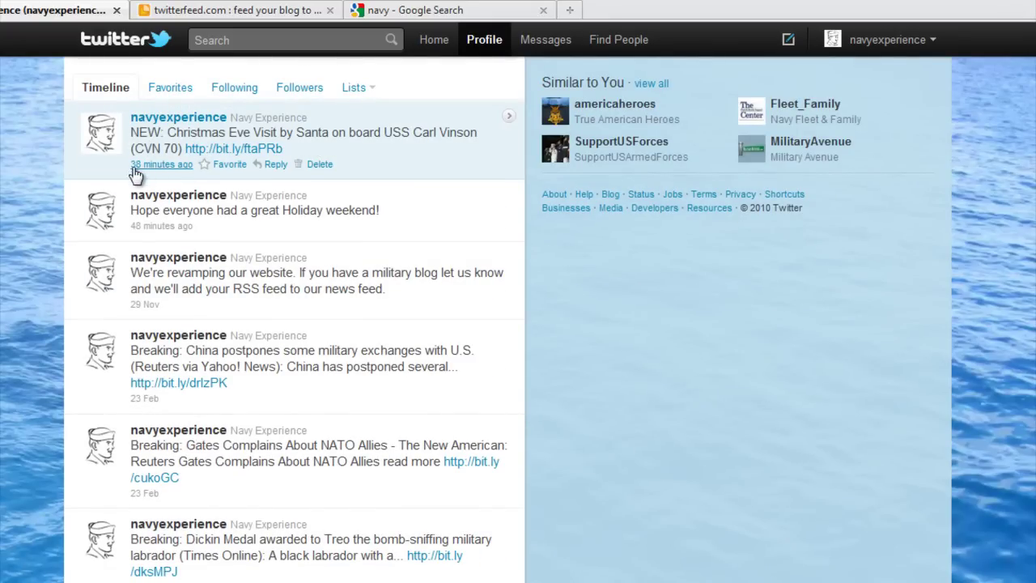
{"action": "left_click", "coordinate": [227, 20]}
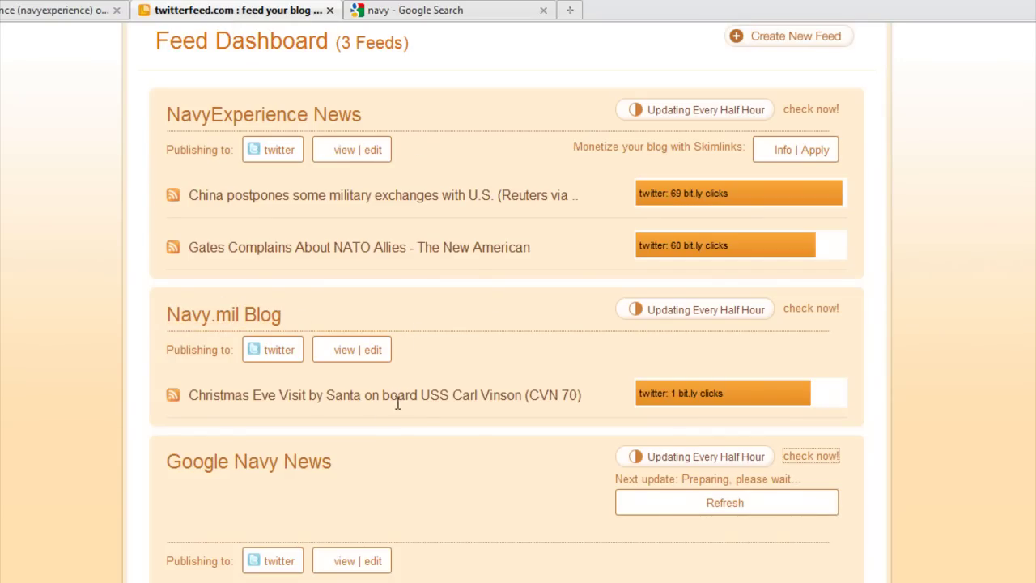
{"action": "left_click", "coordinate": [61, 12]}
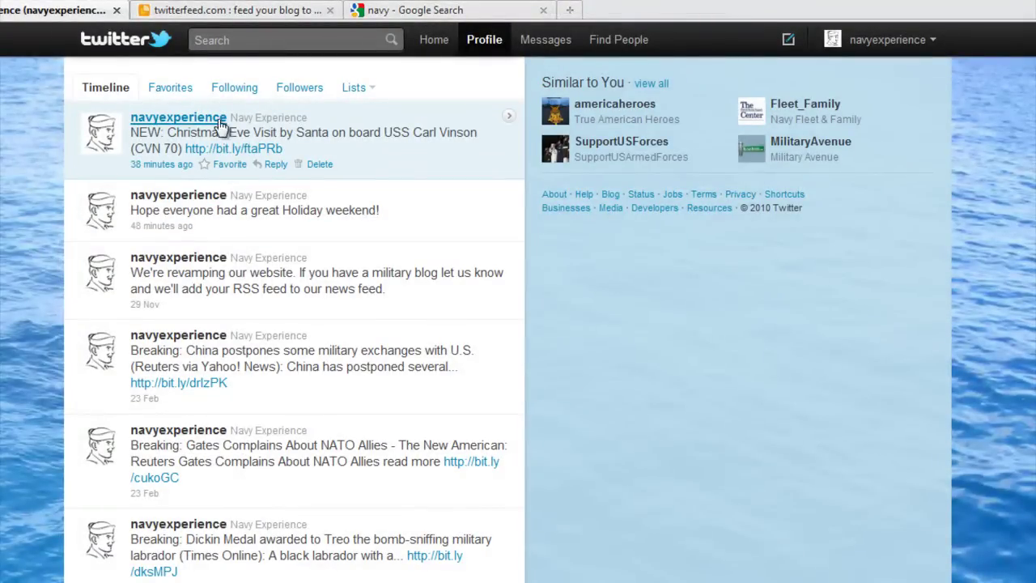
Open the details of the two newest tweets on the navyexperience profile to compare which source each was posted from.
{"action": "scroll", "coordinate": [263, 147], "scroll_direction": "up", "scroll_amount": 3}
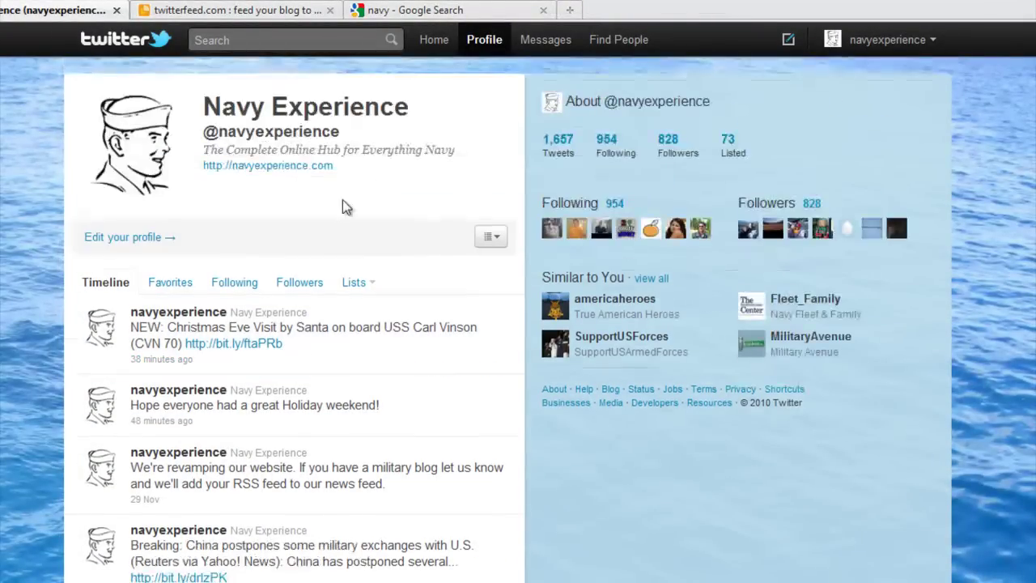
{"action": "left_click", "coordinate": [509, 313]}
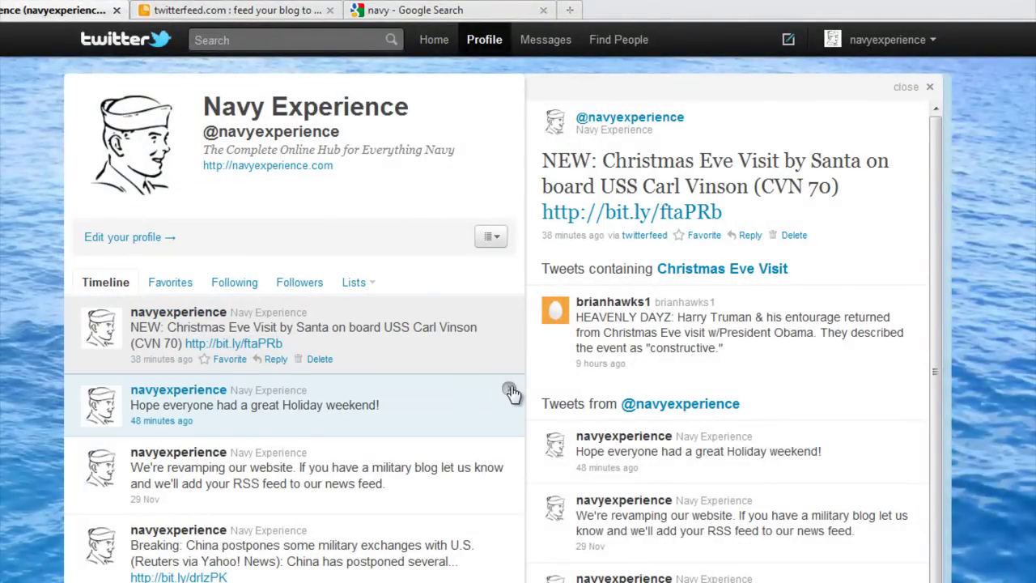
{"action": "left_click", "coordinate": [511, 392]}
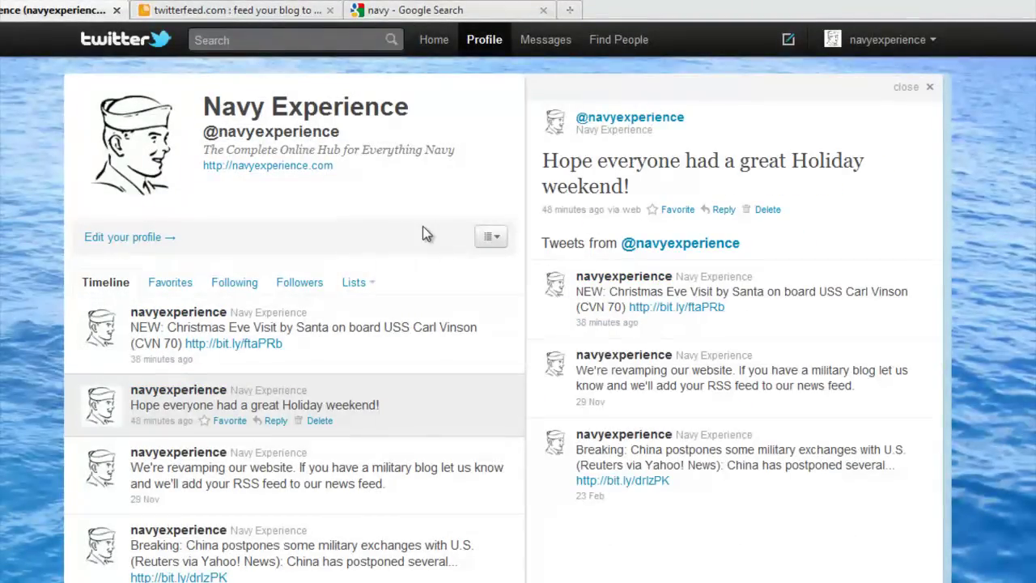
Check the Twitter home timeline for the new feed post, and return to the twitterfeed dashboard to review the feeds.
{"action": "left_click", "coordinate": [427, 42]}
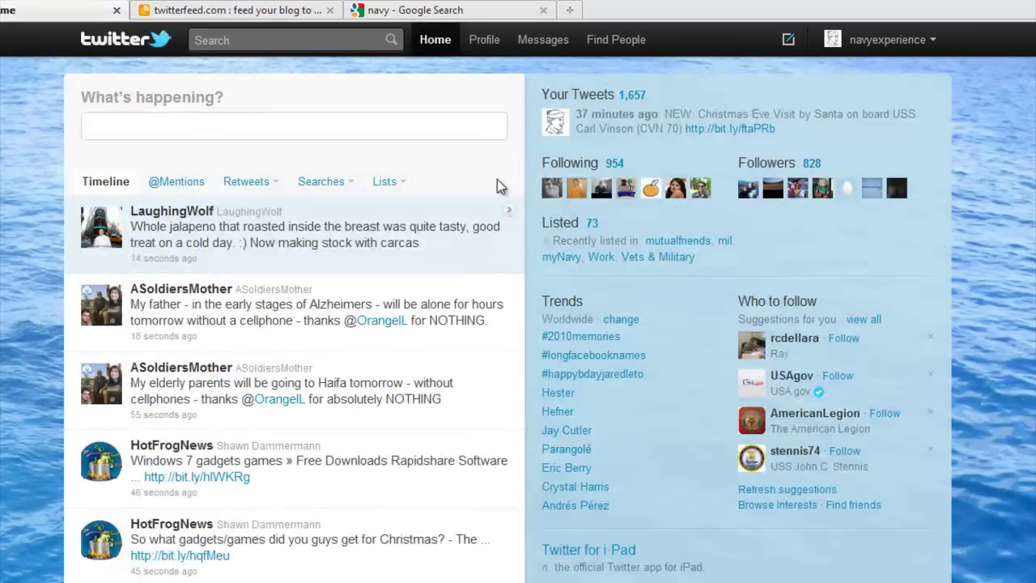
{"action": "left_click", "coordinate": [199, 11]}
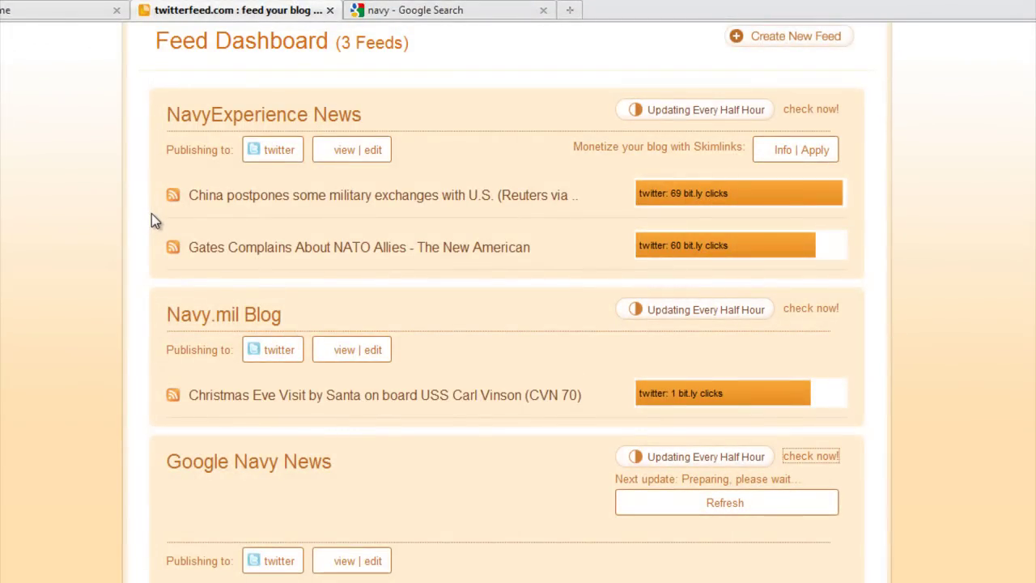
{"action": "scroll", "coordinate": [152, 213], "scroll_direction": "up", "scroll_amount": 3}
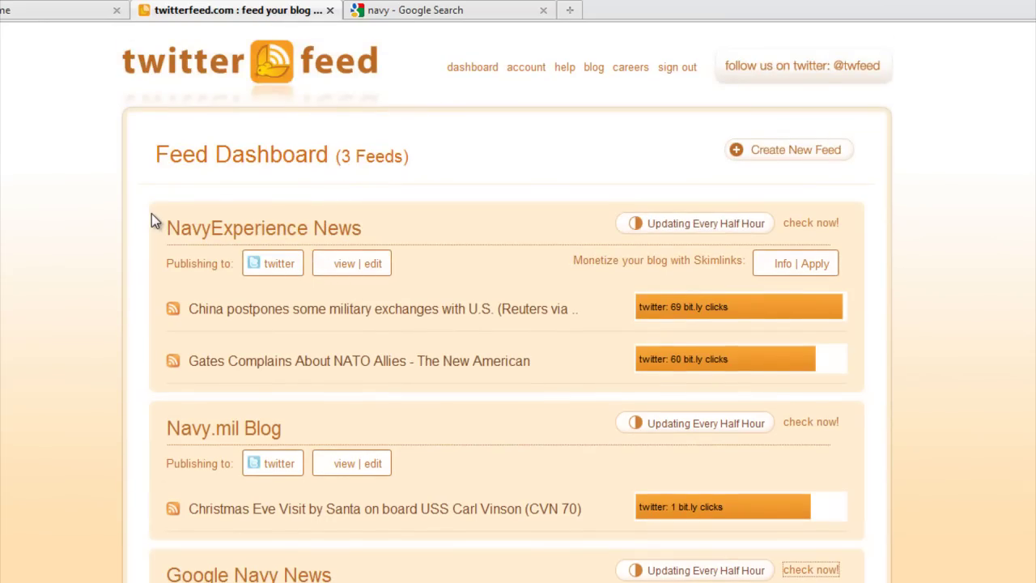